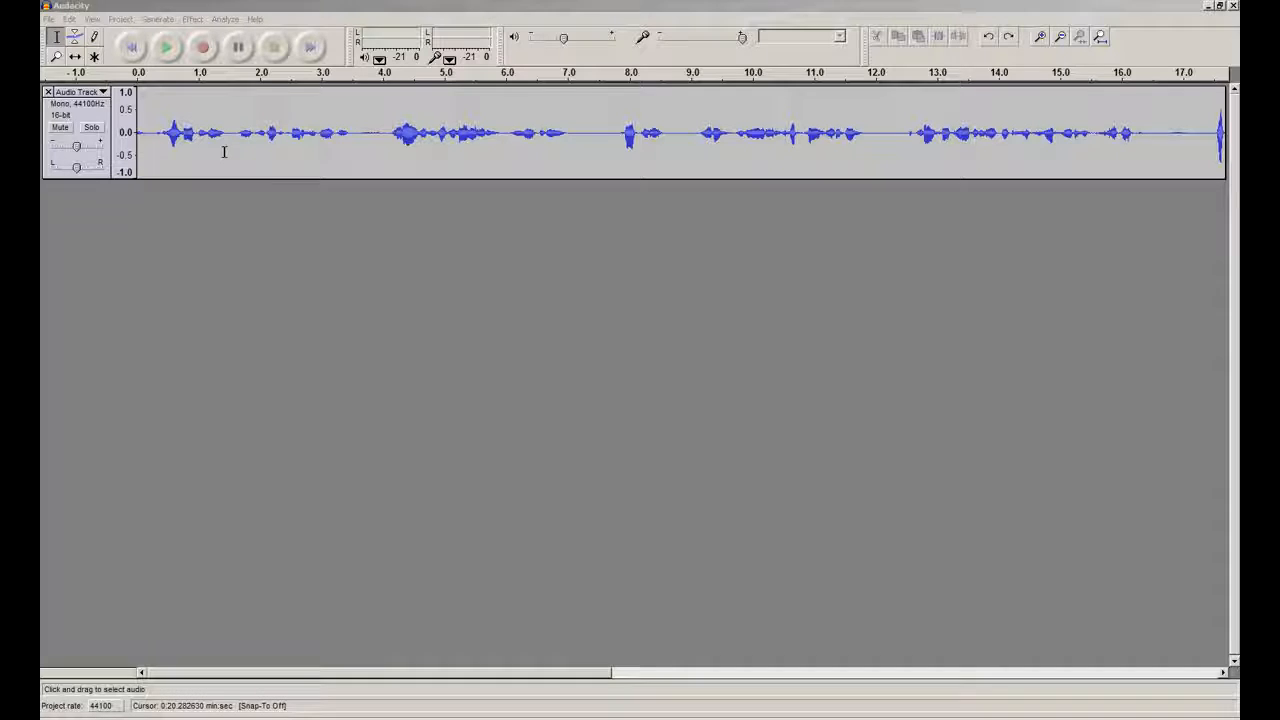
- Start an audio import and browse to the Student Folders (S:) network drive
click(121, 19)
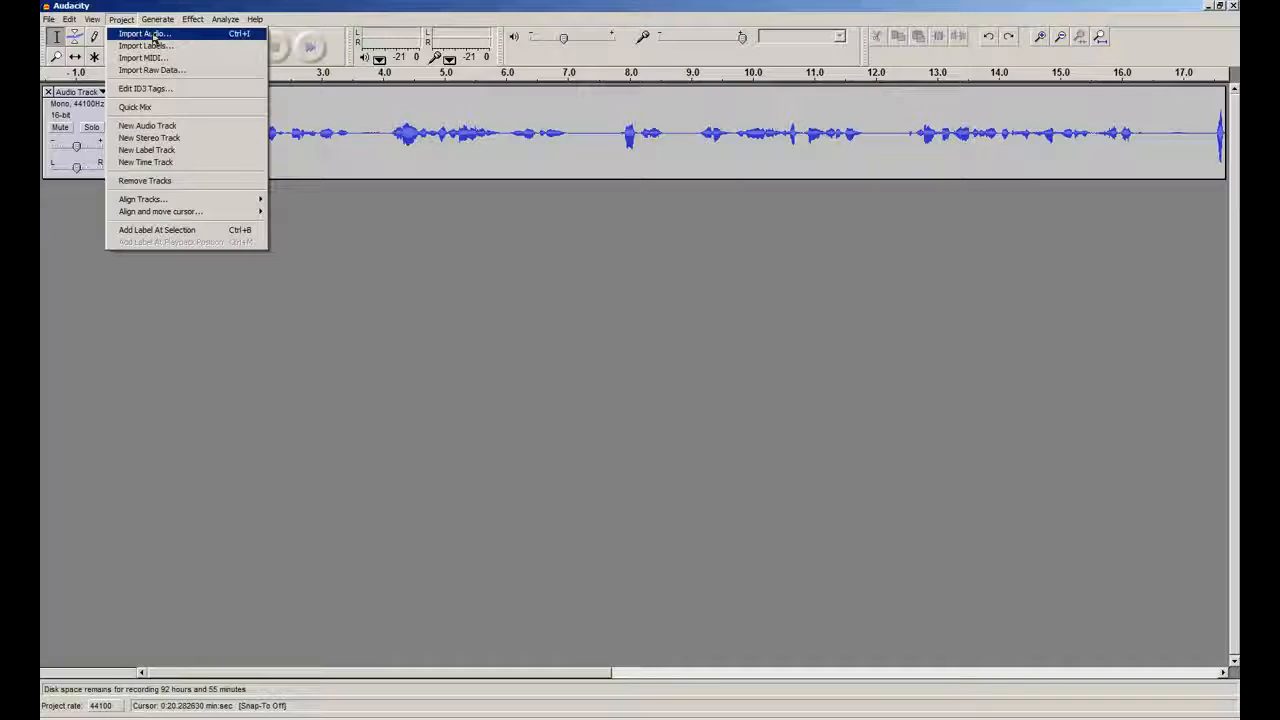
click(145, 34)
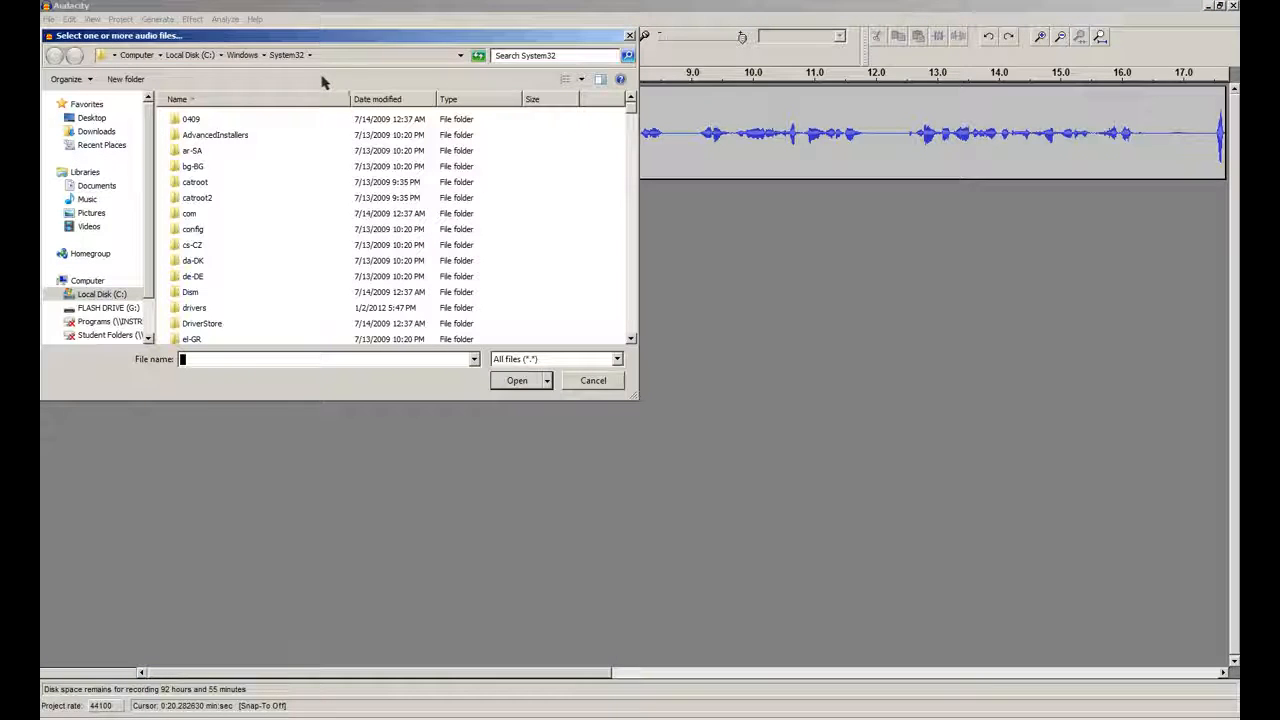
scroll(146, 200, down, 1)
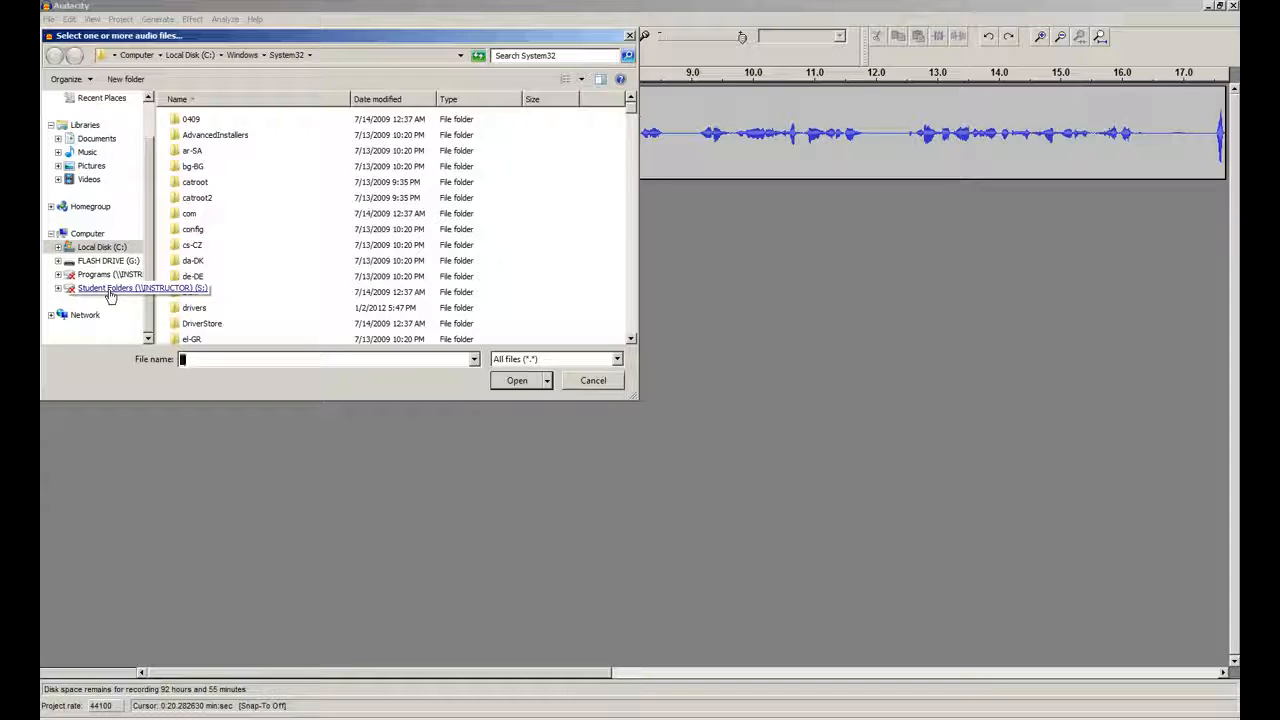
click(461, 56)
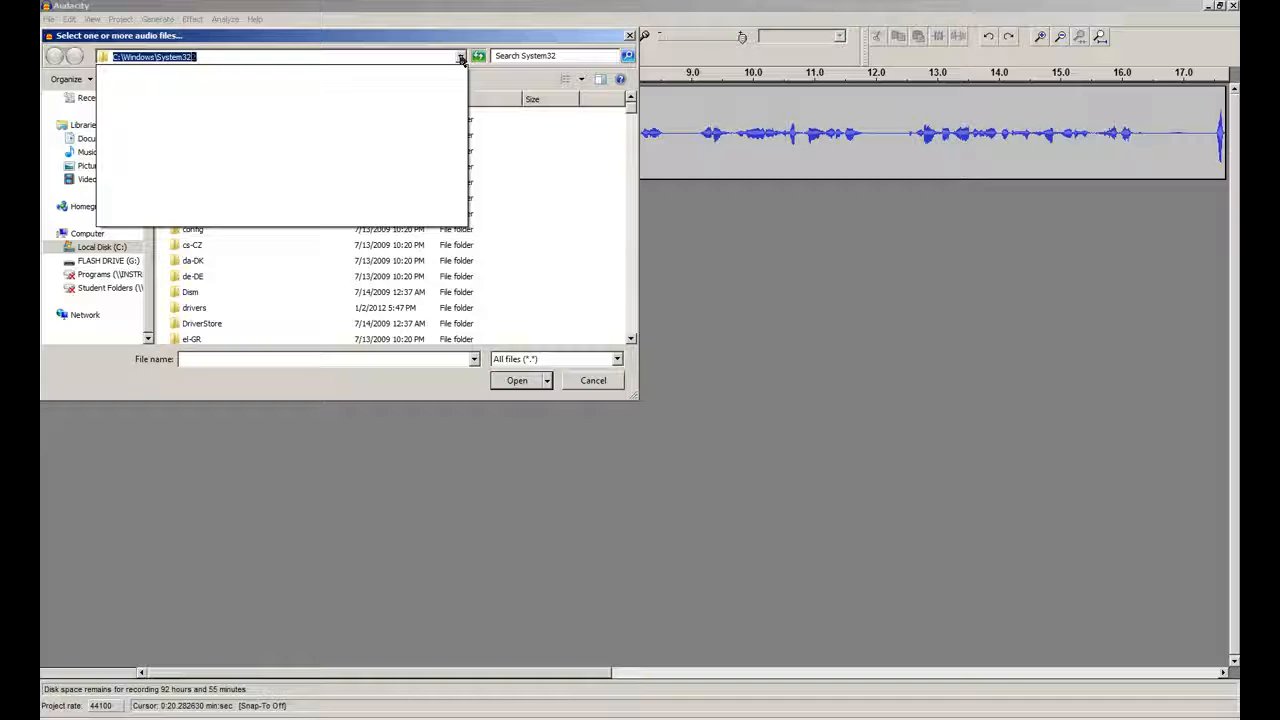
click(461, 57)
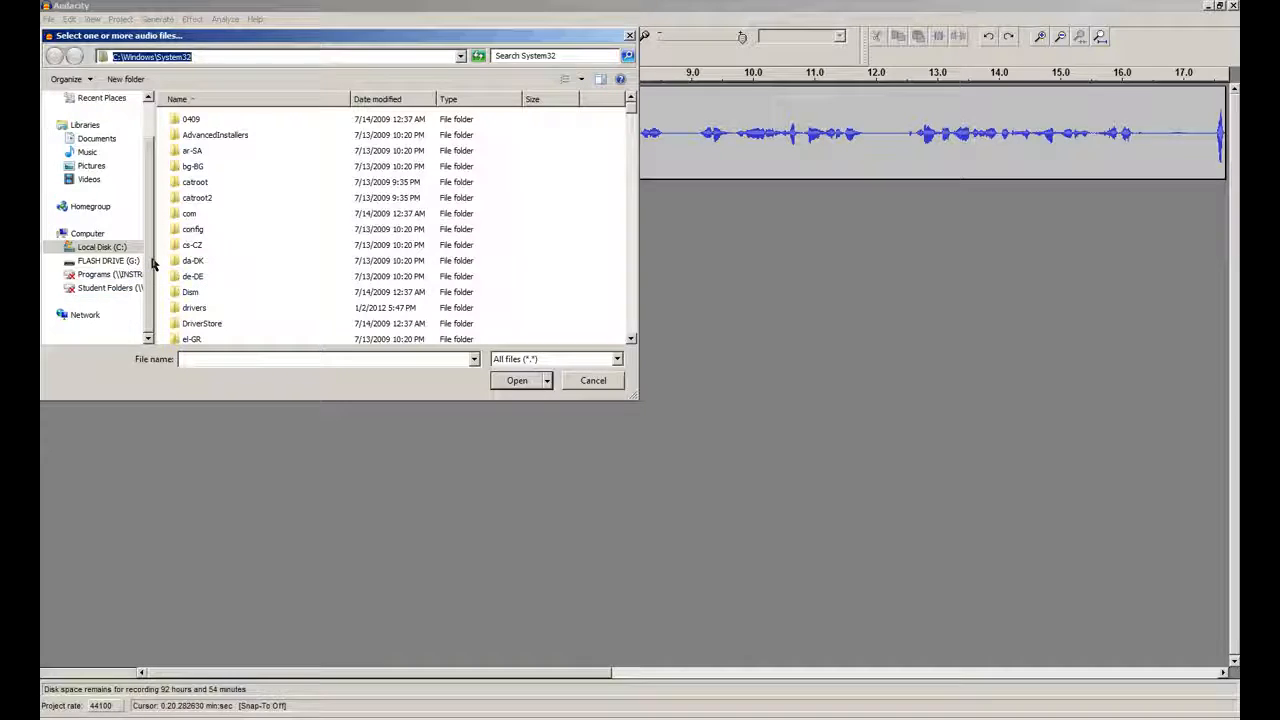
click(105, 288)
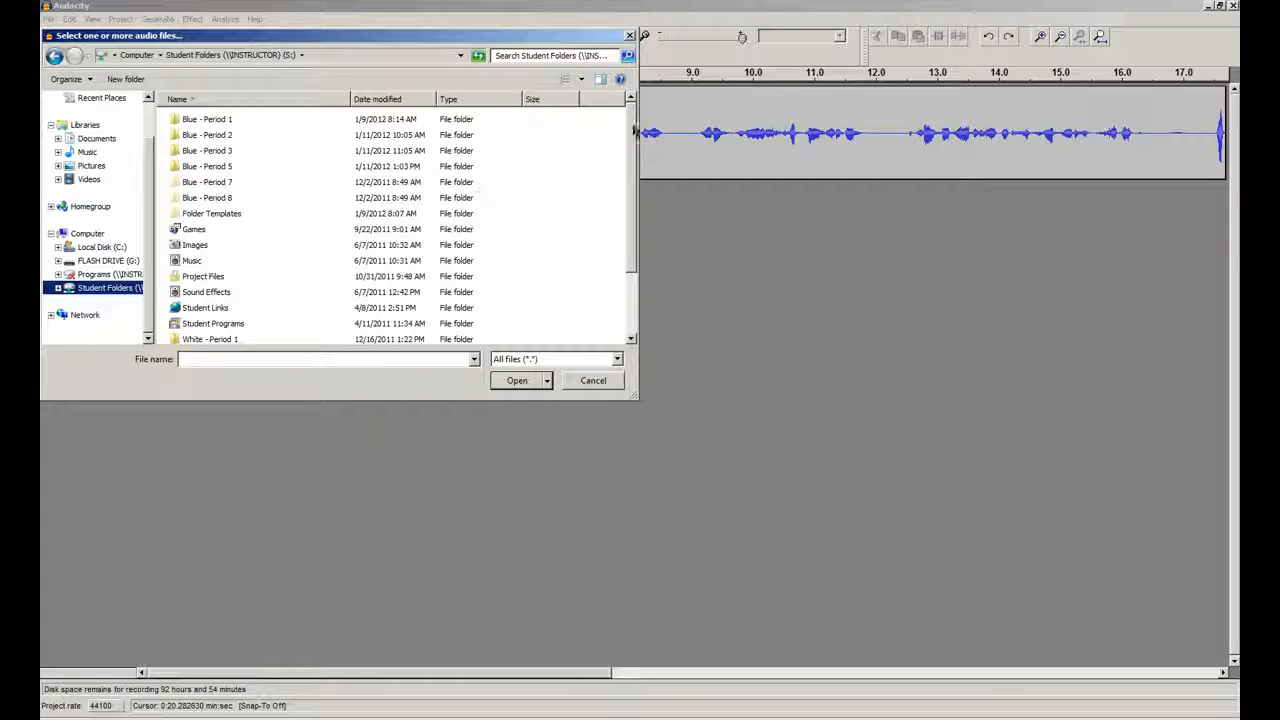
- Open the Rewinds & Scratches folder inside the drive's Sound Effects folder
scroll(590, 180, down, 2)
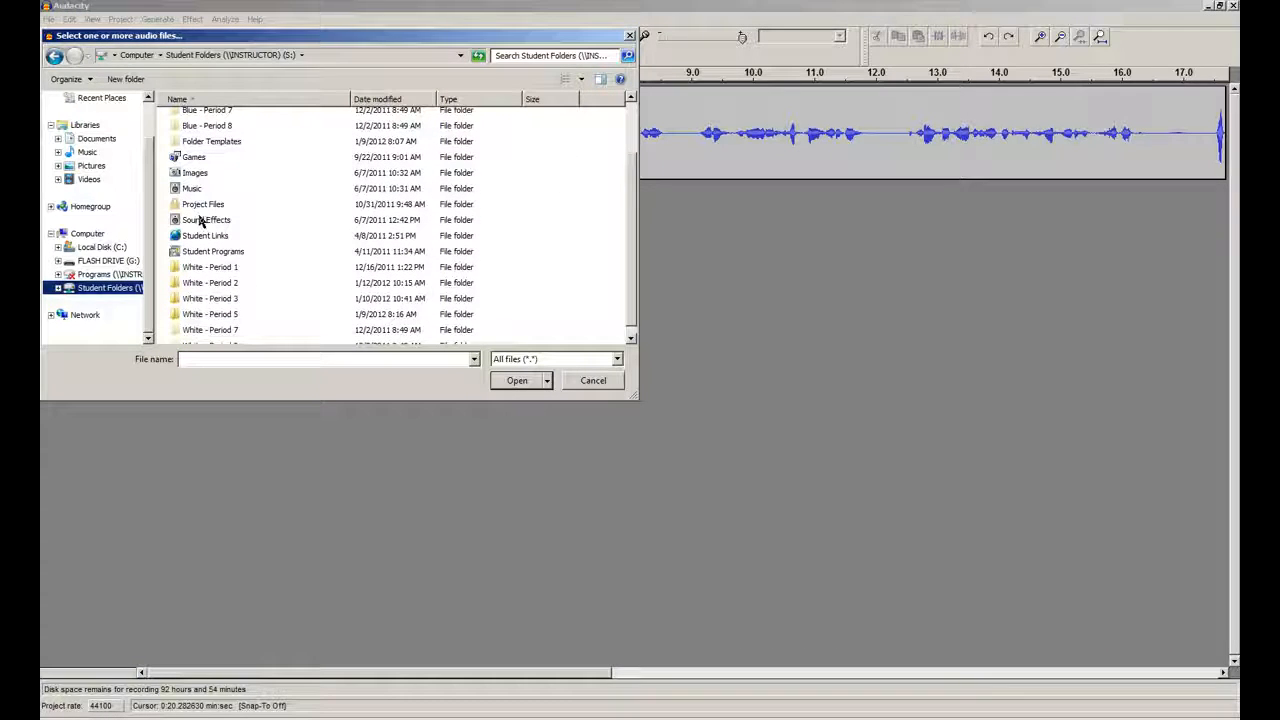
click(202, 220)
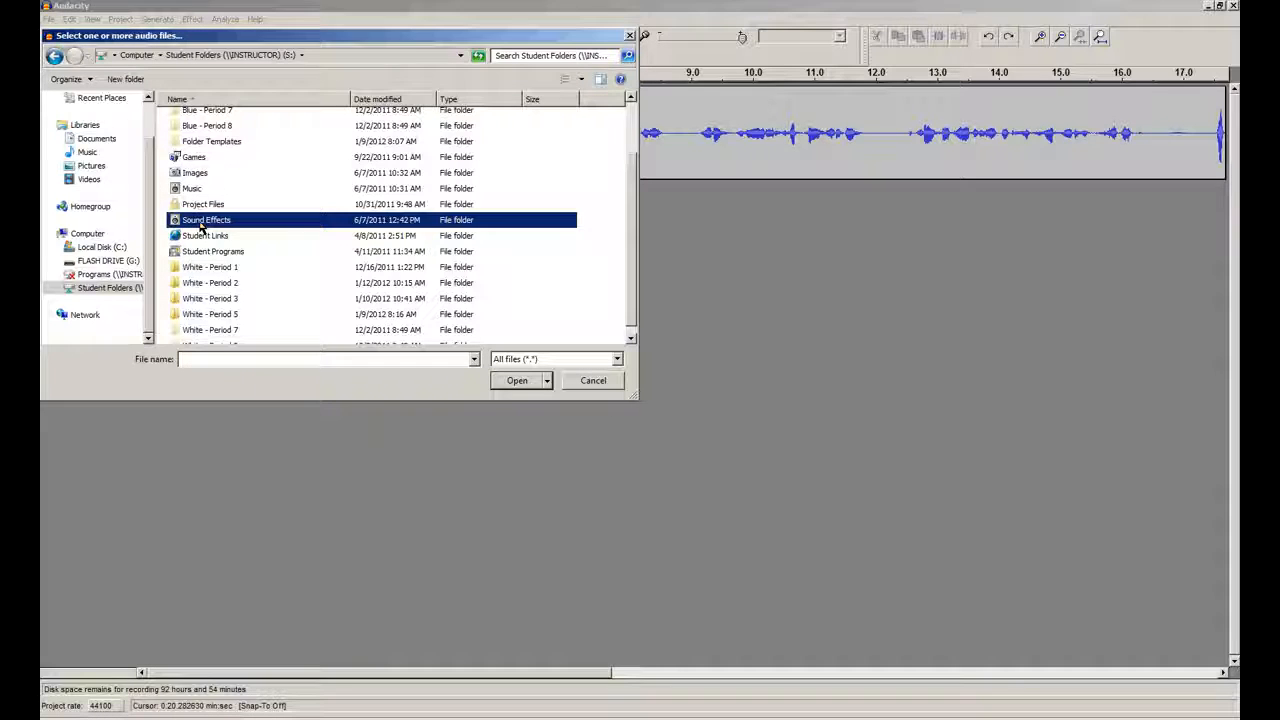
double_click(202, 224)
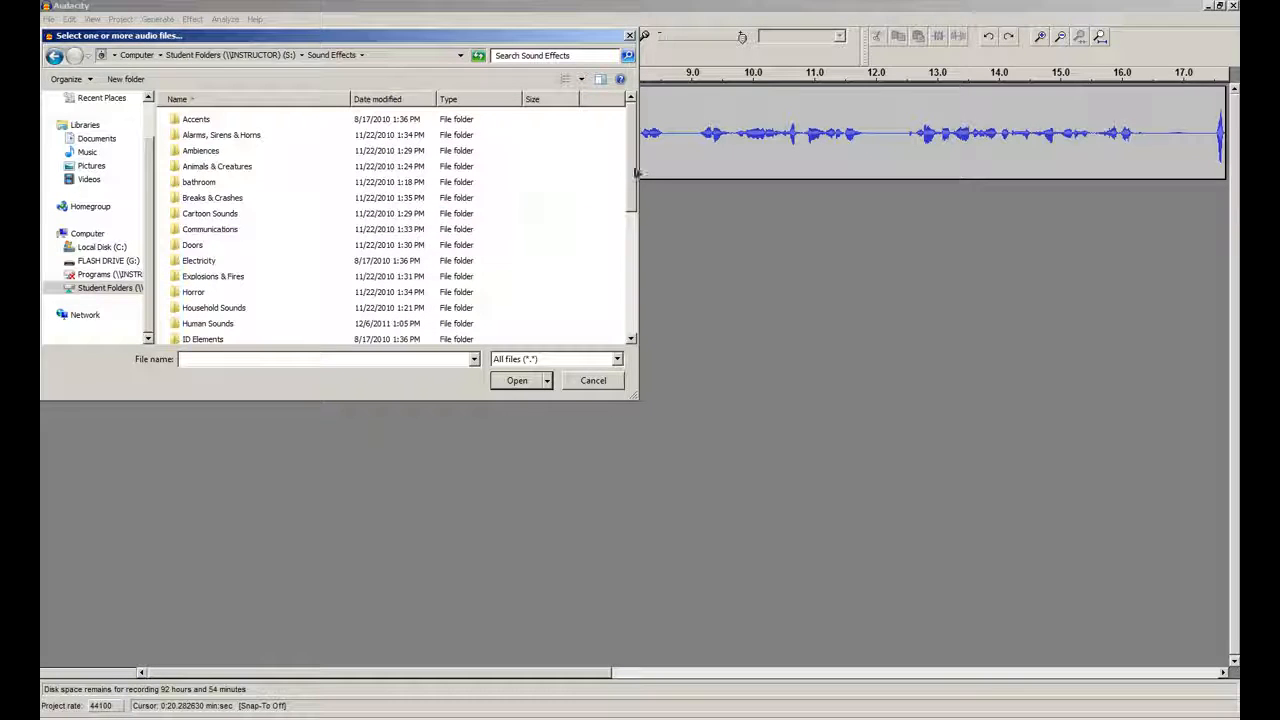
scroll(638, 167, down, 1)
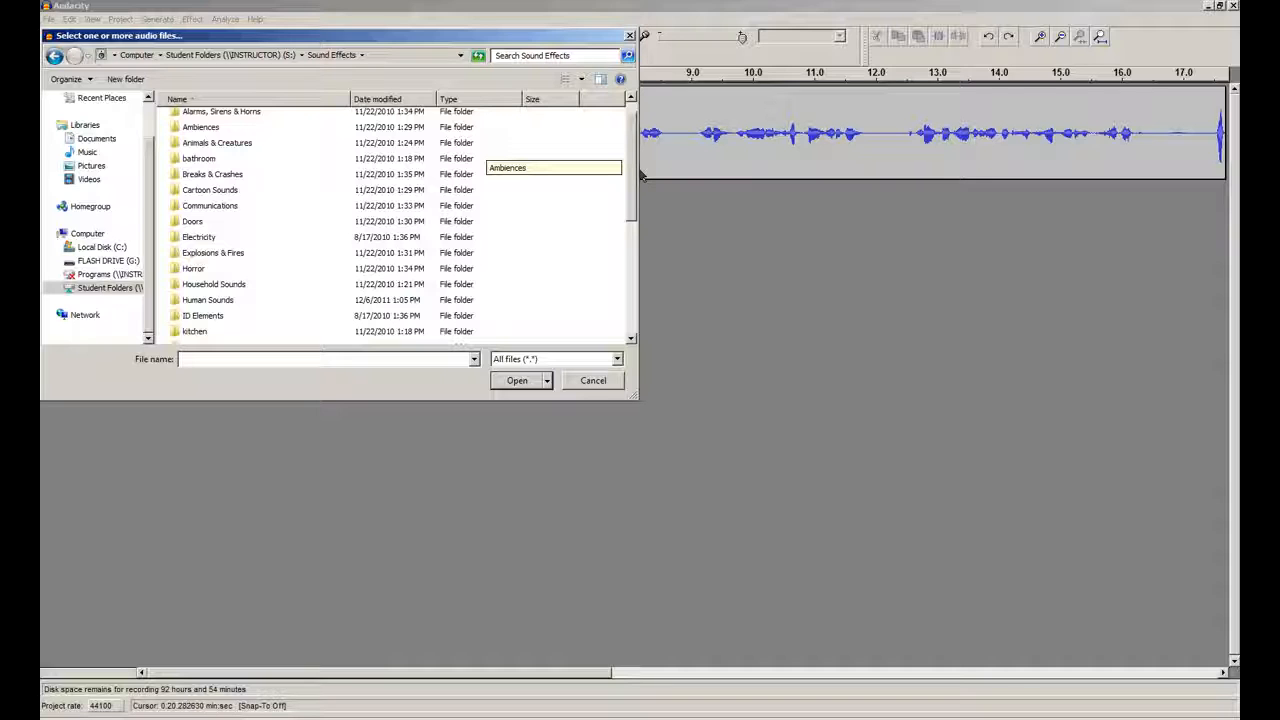
scroll(643, 185, down, 1)
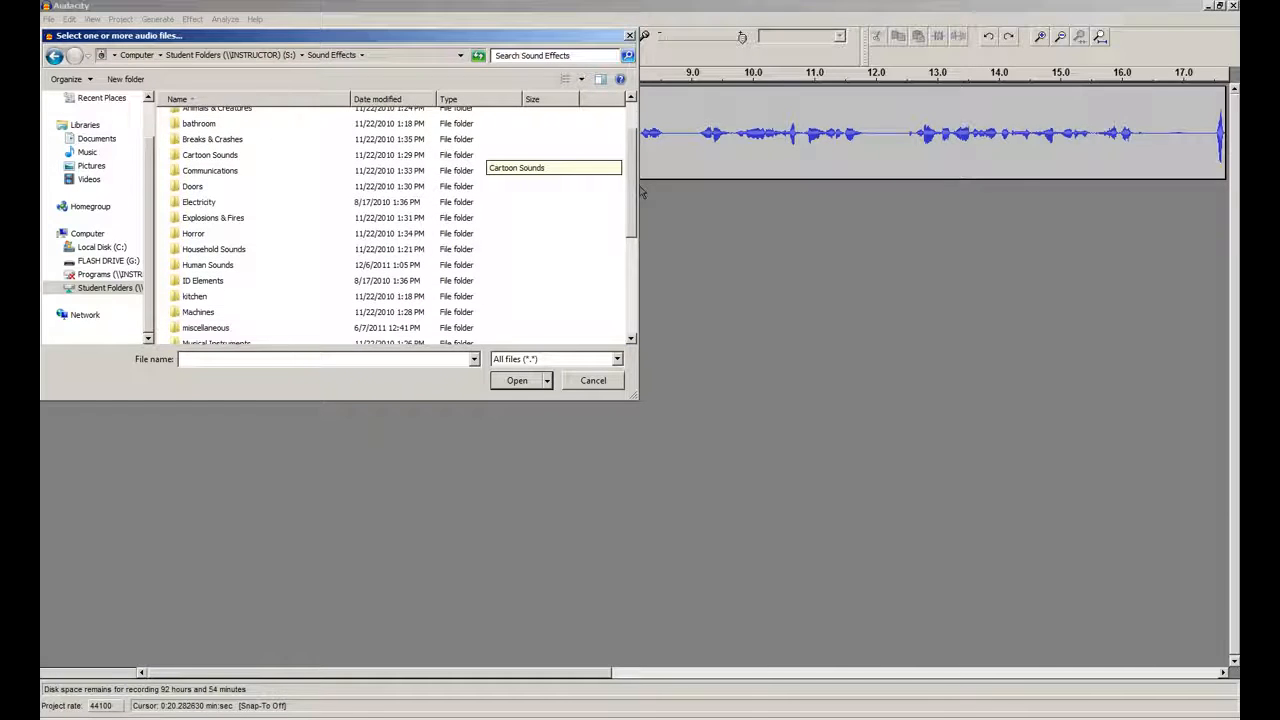
scroll(643, 193, down, 2)
click(199, 268)
double_click(199, 268)
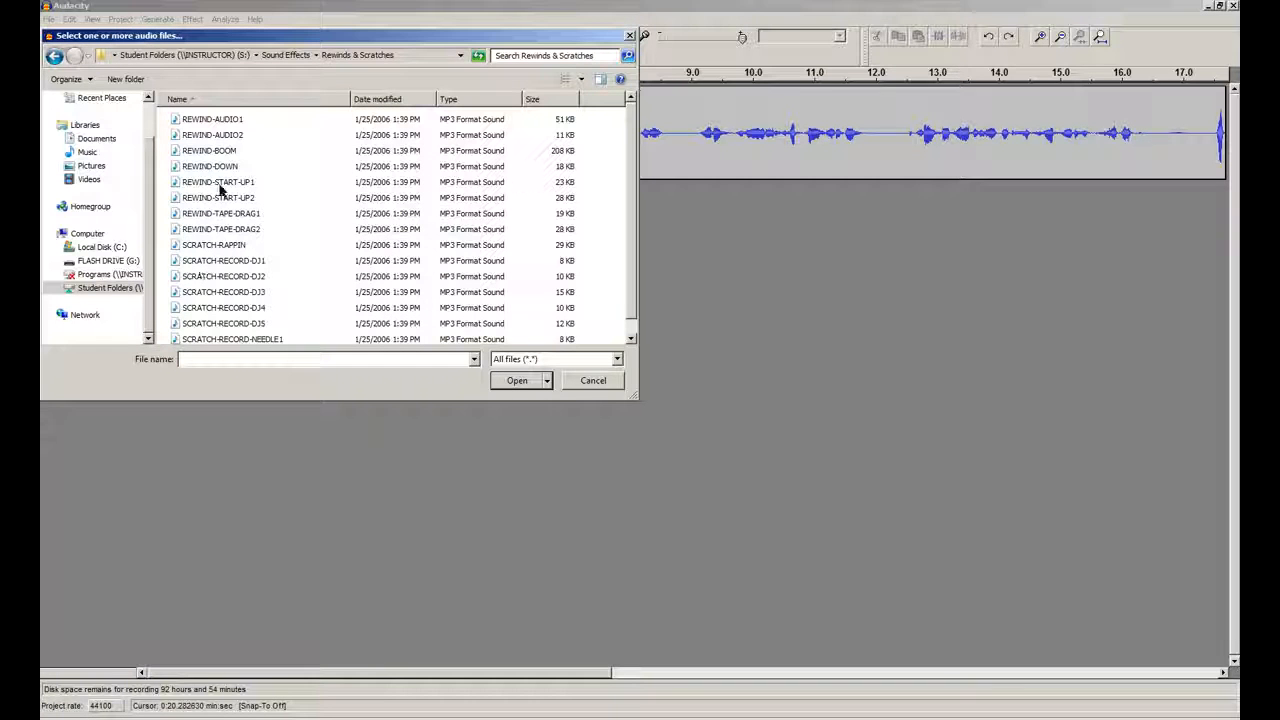
- Import the REWIND-DOWN sound effect into the project as a new track
click(228, 167)
right_click(228, 170)
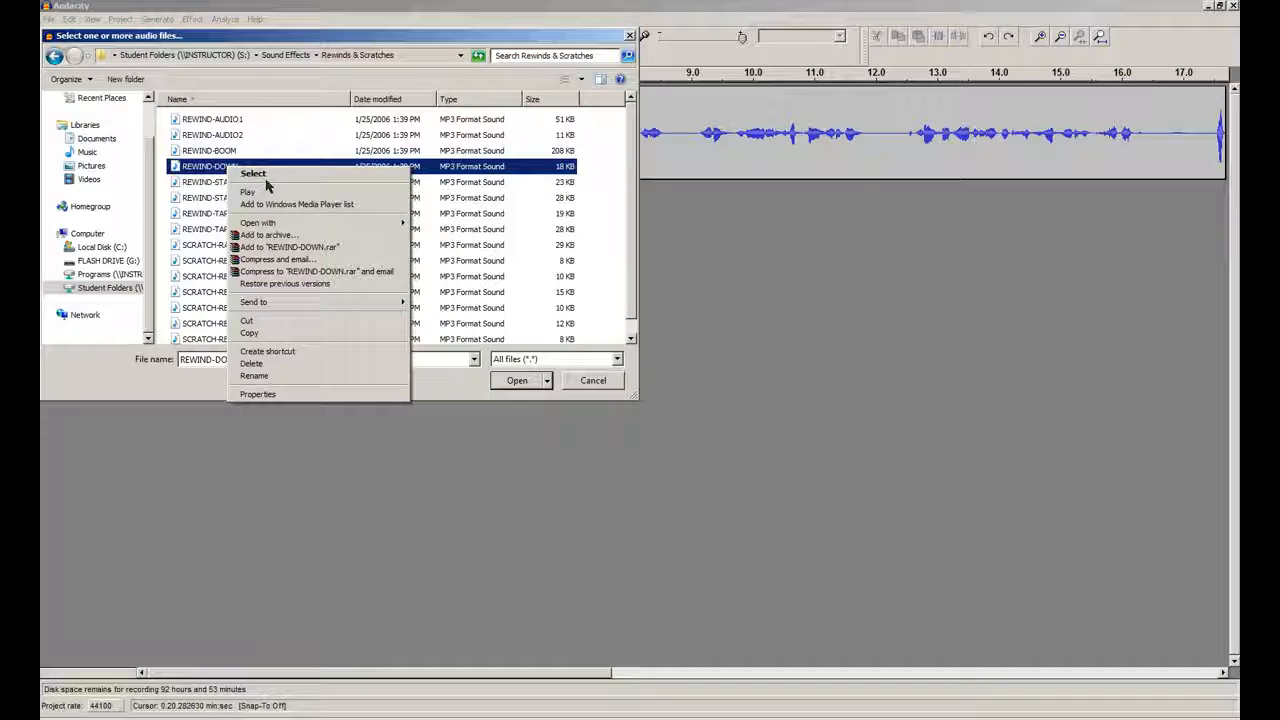
click(206, 171)
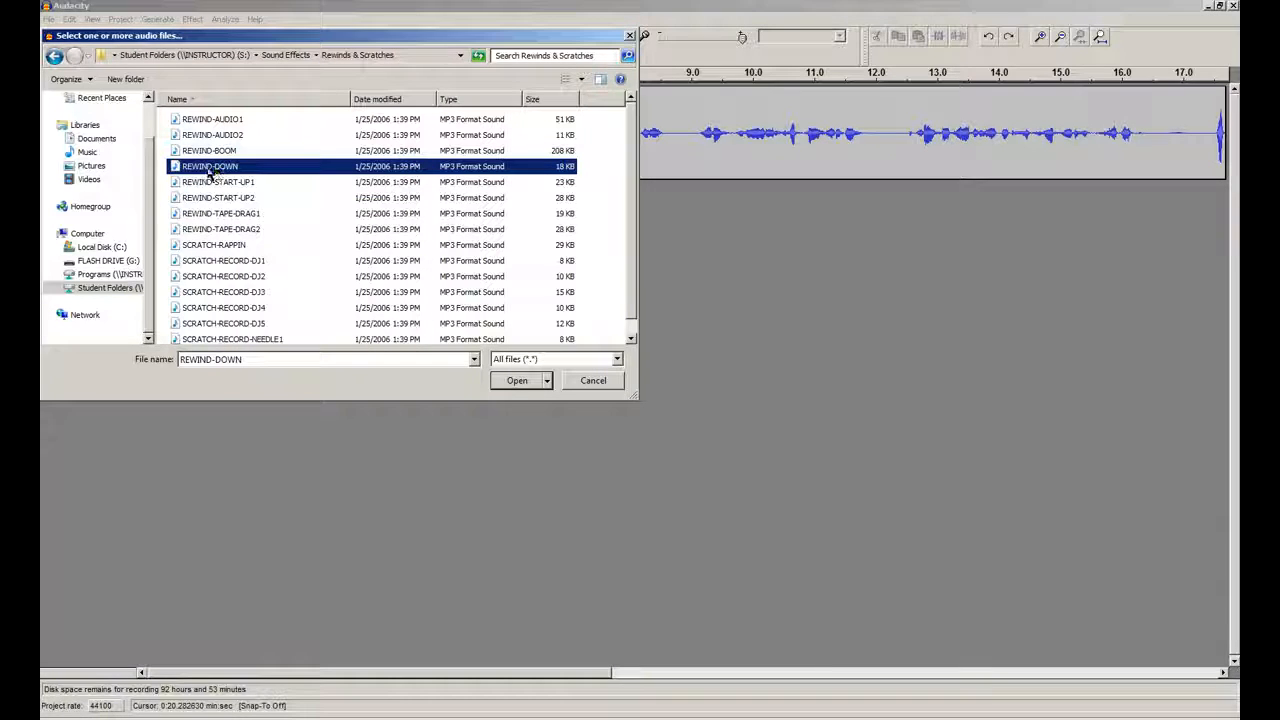
click(177, 169)
right_click(206, 166)
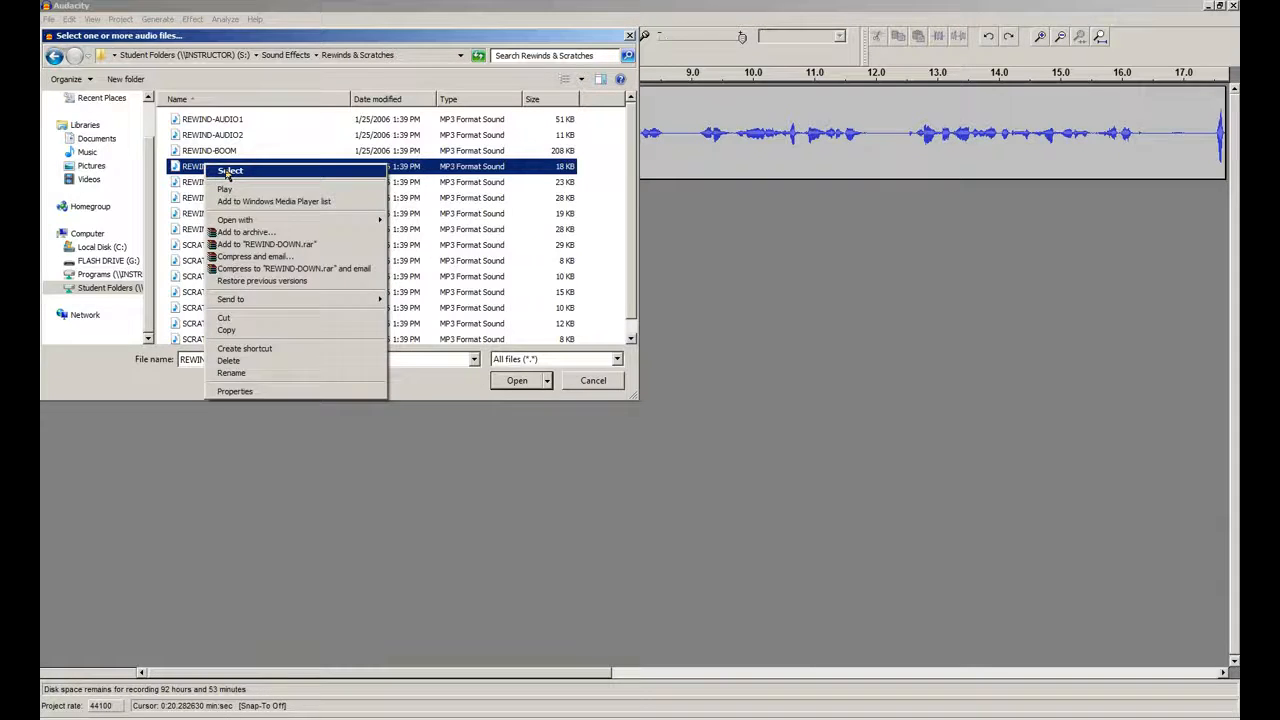
click(229, 171)
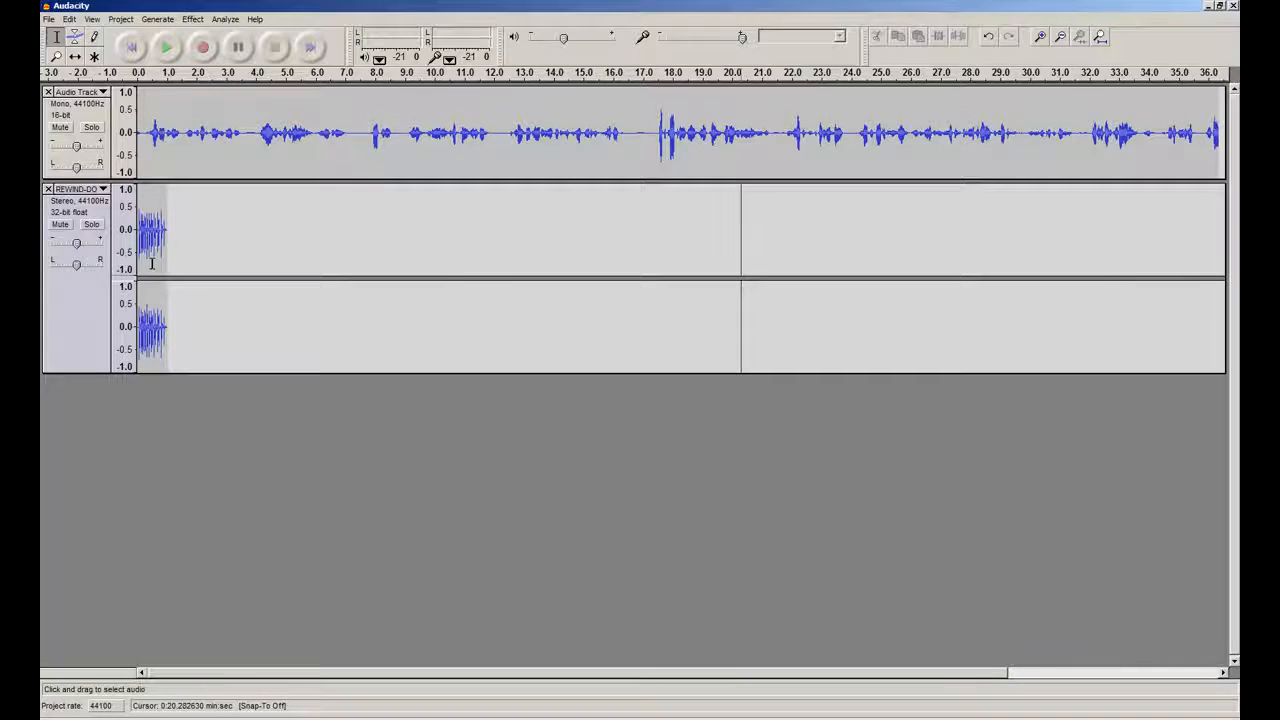
- With the voice track temporarily soloed, place the cursor in its pause at about 16.4 seconds
click(91, 128)
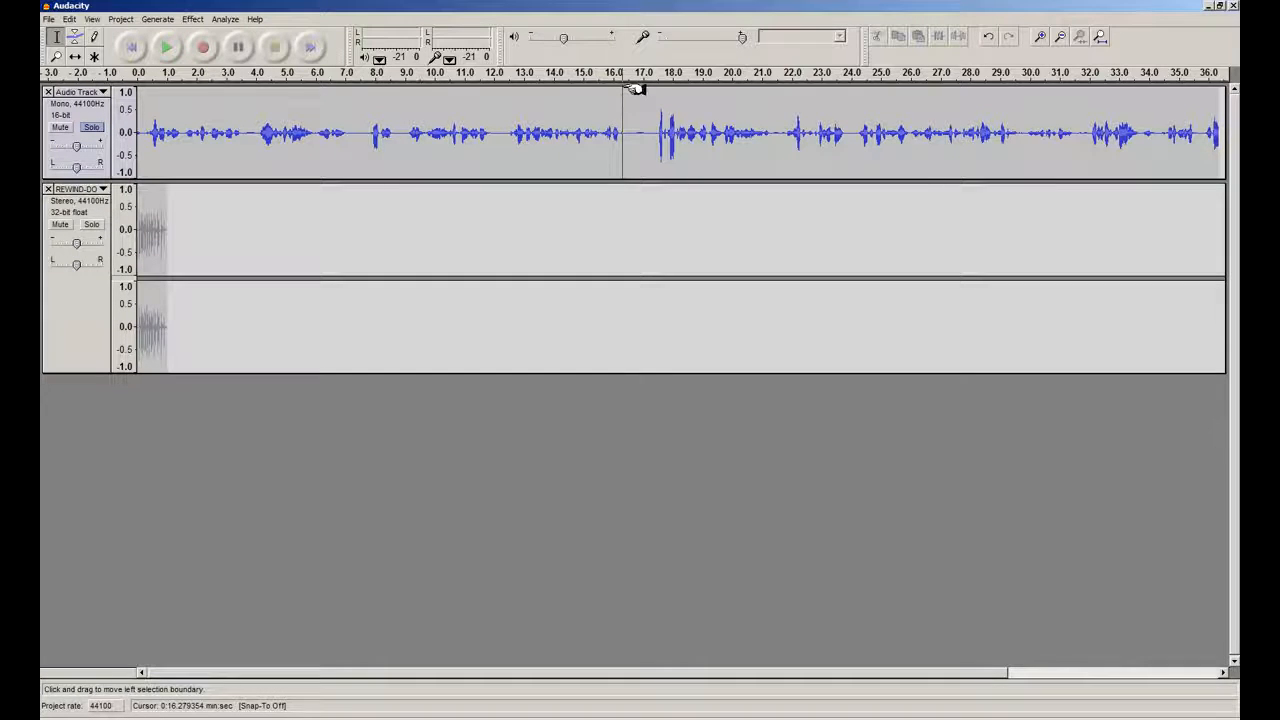
drag(657, 134, 621, 148)
click(629, 149)
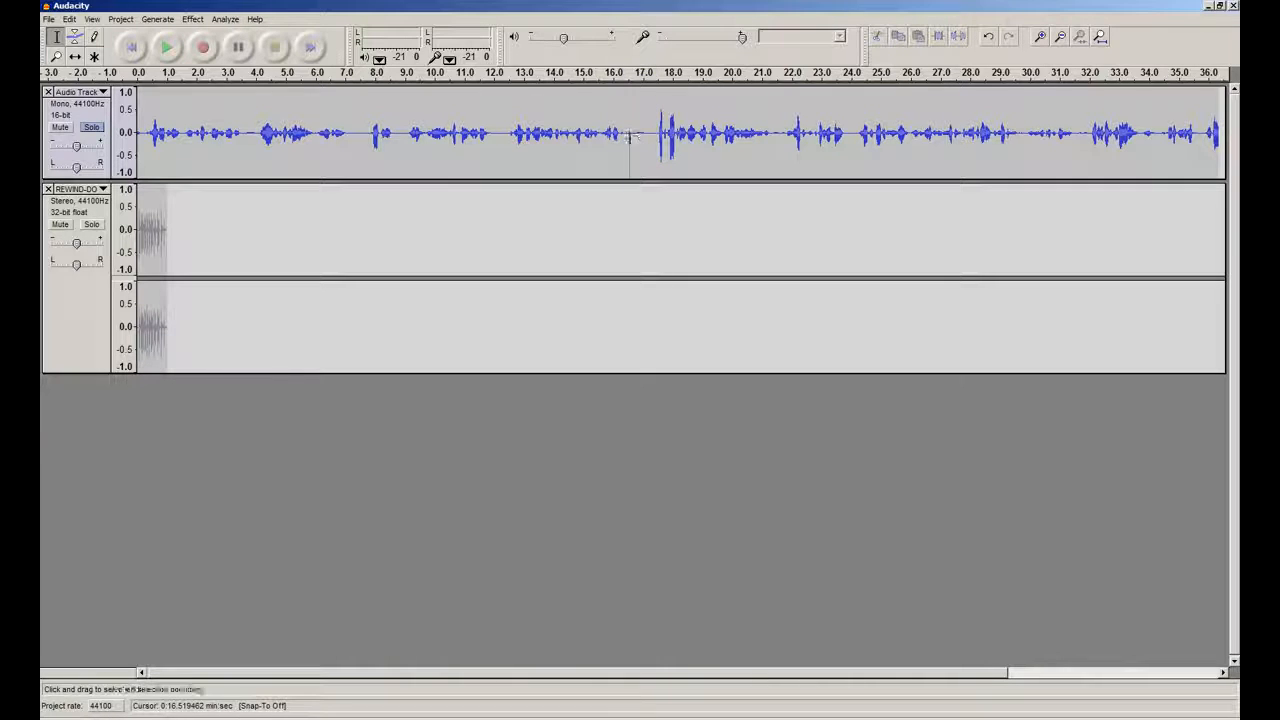
click(626, 135)
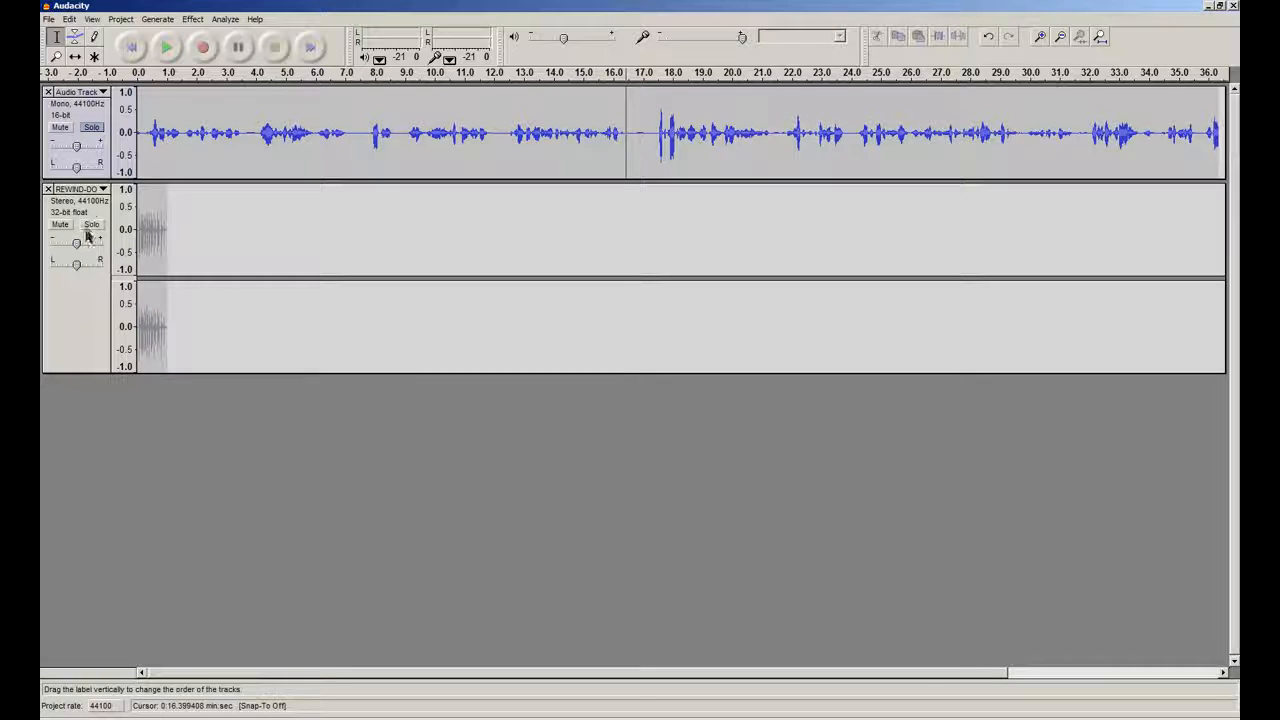
click(91, 127)
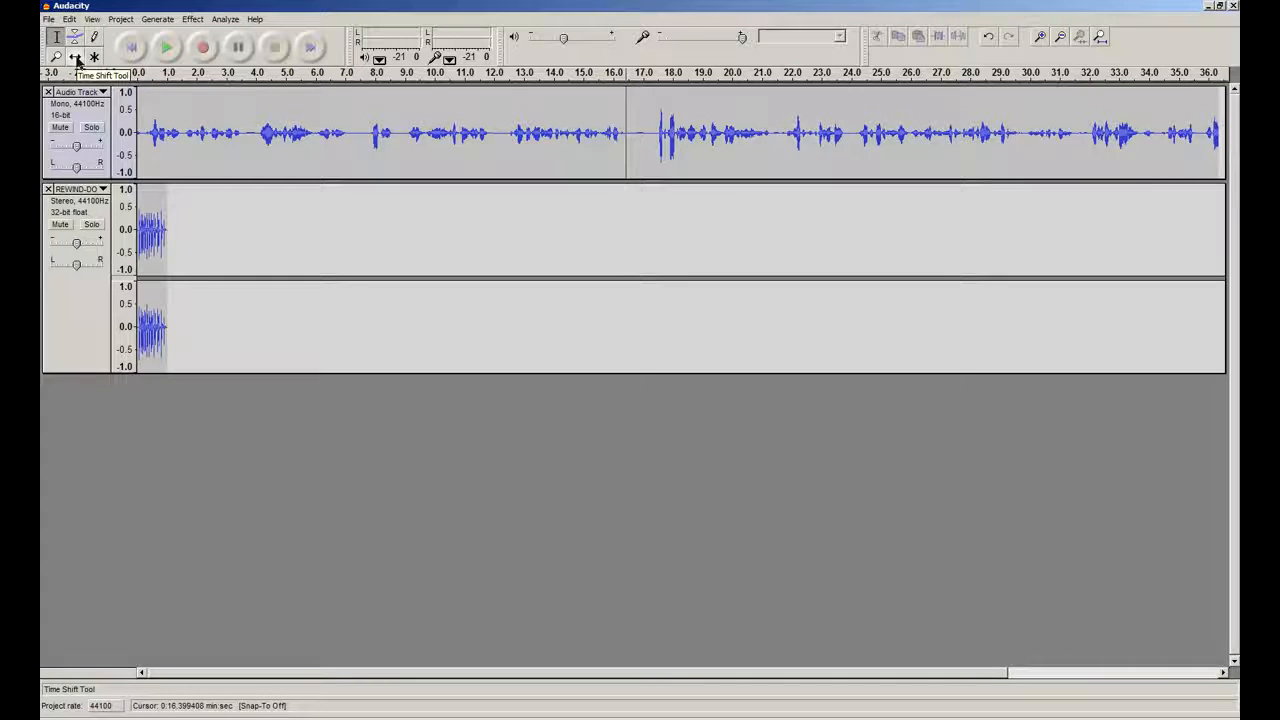
- Time-shift the rewind clip to start at the cursor, about 16.4 seconds, and return to the Selection tool
click(76, 58)
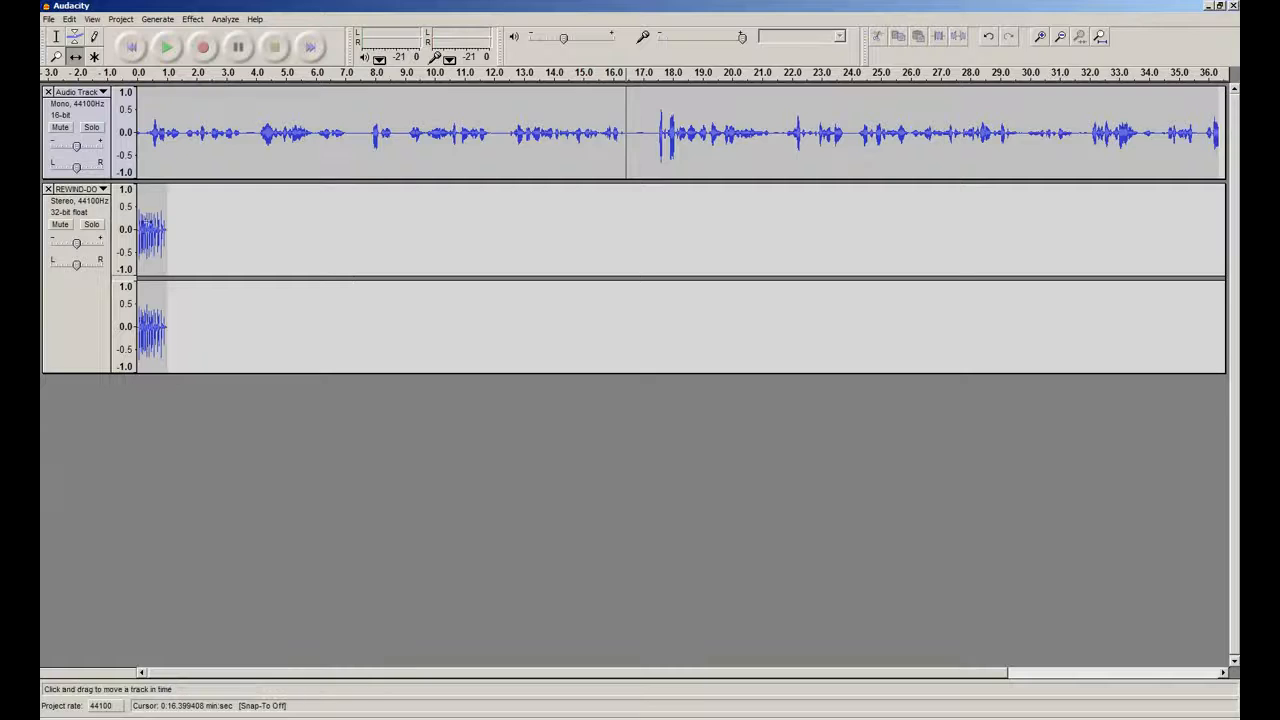
drag(150, 228, 642, 231)
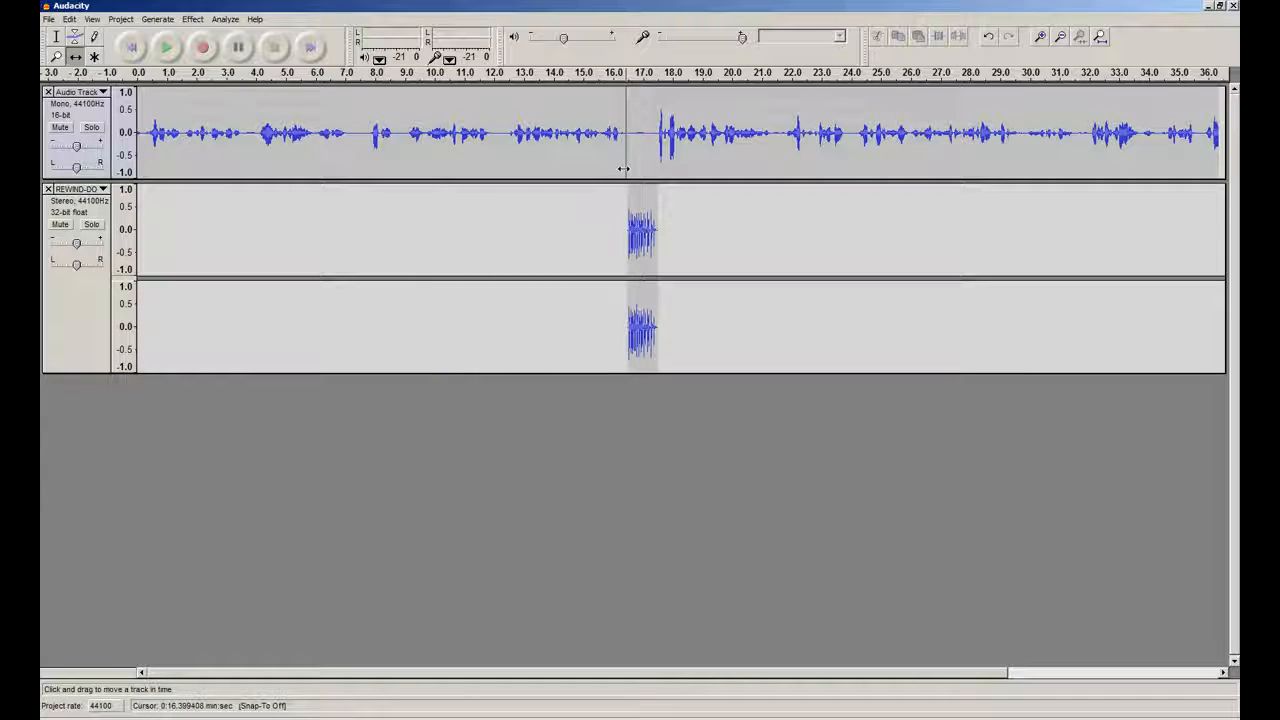
drag(641, 221, 636, 223)
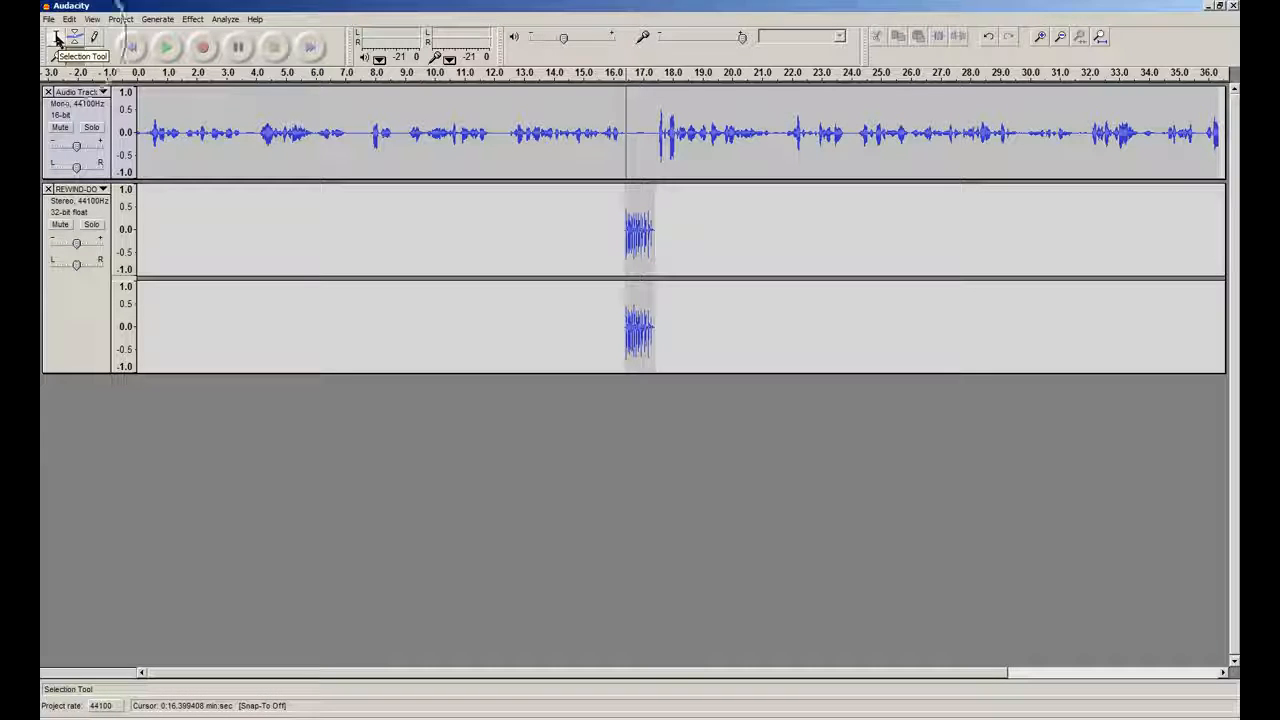
click(57, 38)
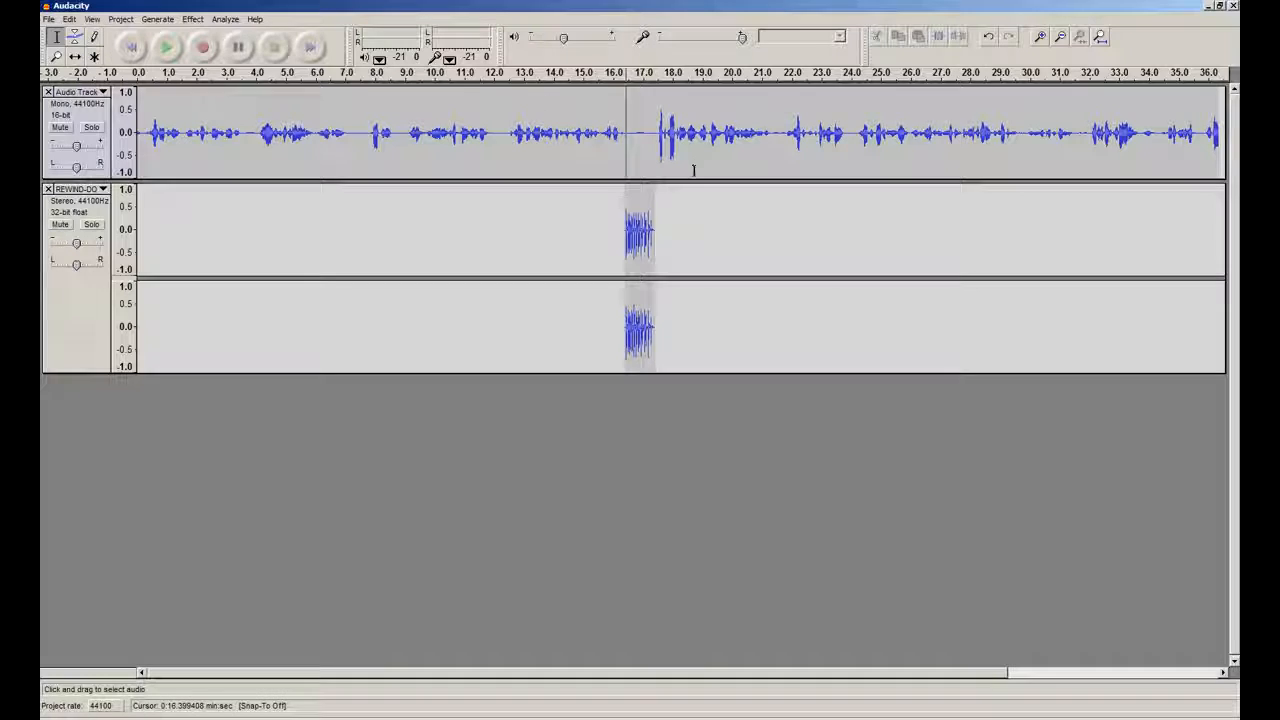
- Place the cursor at about 25.9 seconds in the voice track and examine the waveform there in close-up
drag(461, 677, 646, 677)
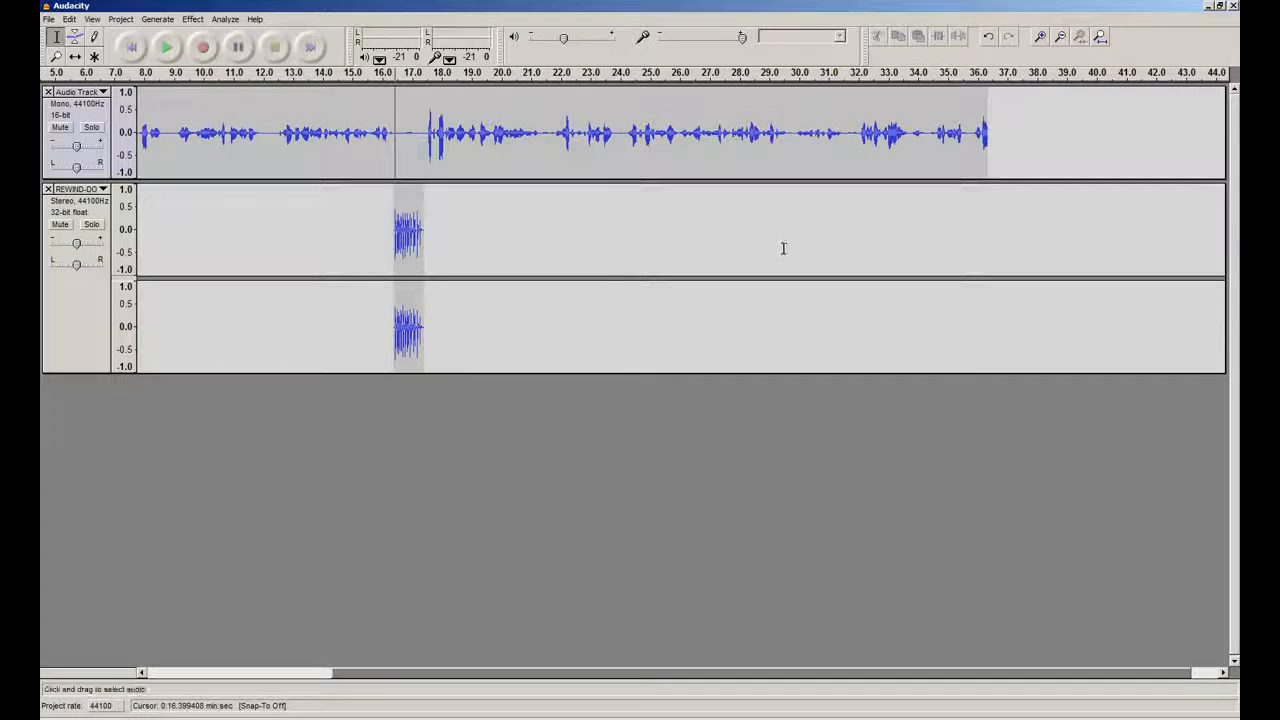
click(678, 134)
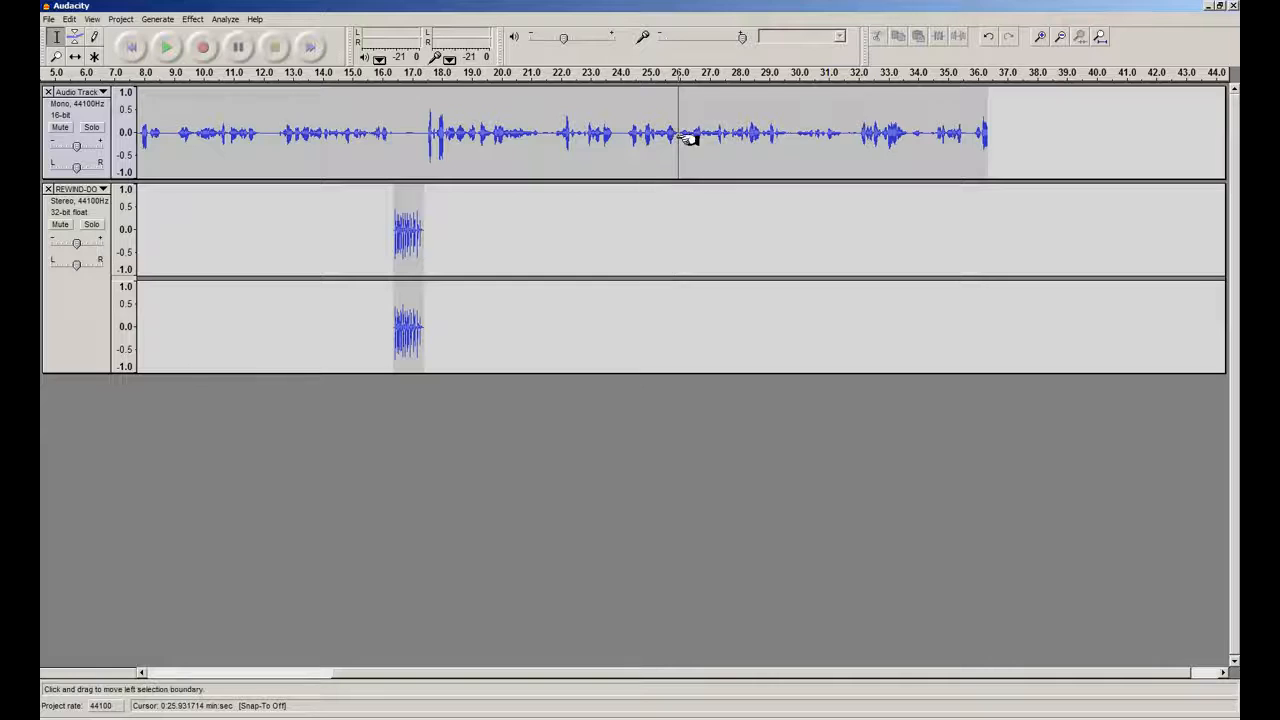
click(1040, 37)
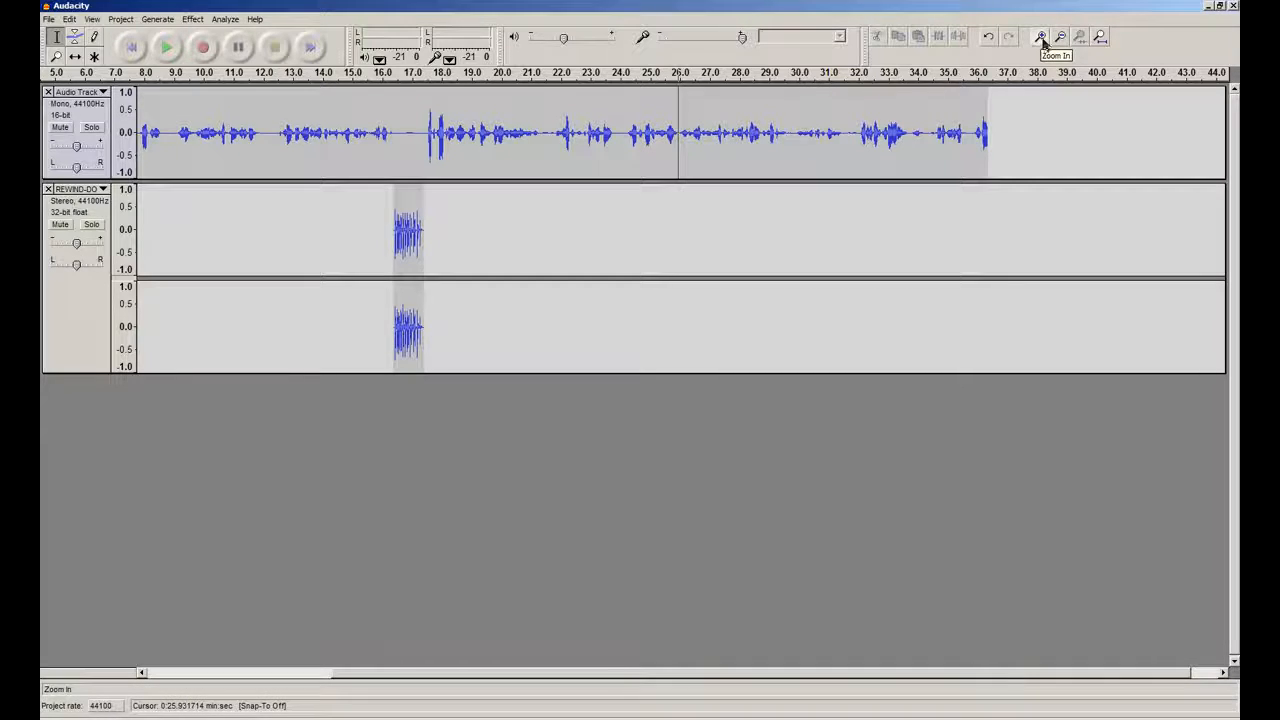
click(1040, 37)
click(1040, 37)
click(1040, 37)
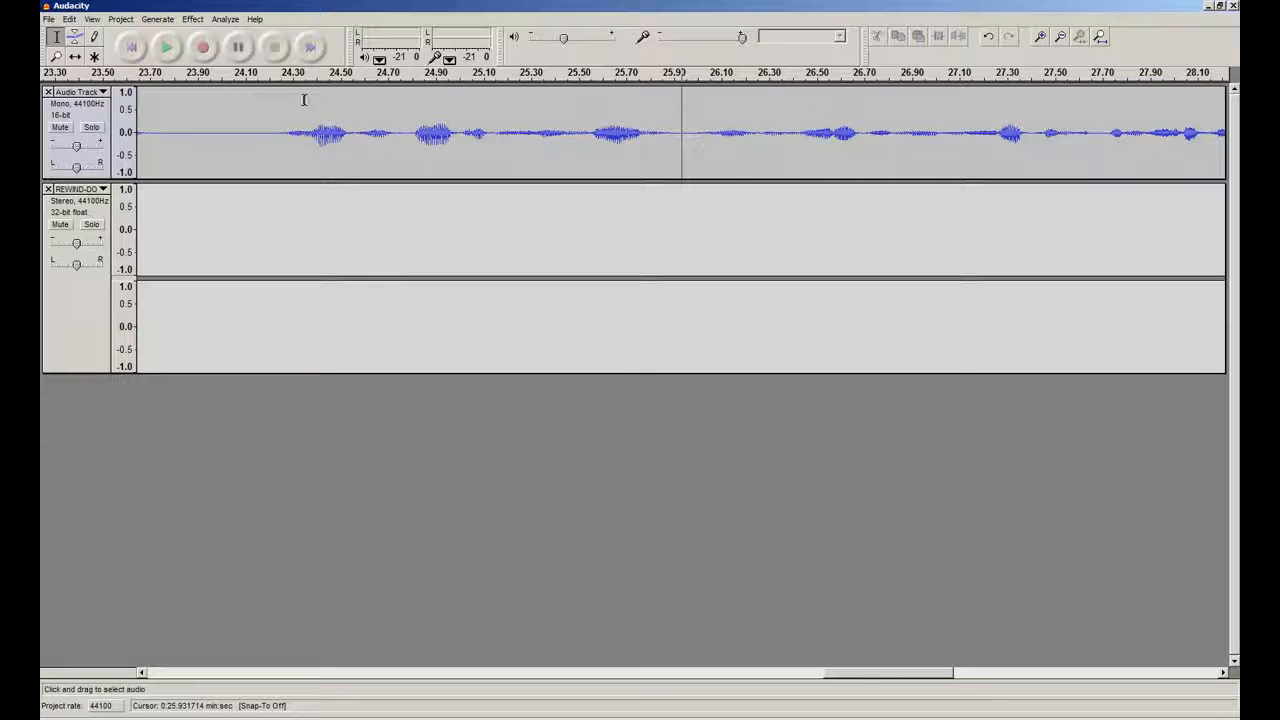
- Import the SCRATCH-RAPPIN sound effect from the Rewinds & Scratches folder as another track
click(131, 21)
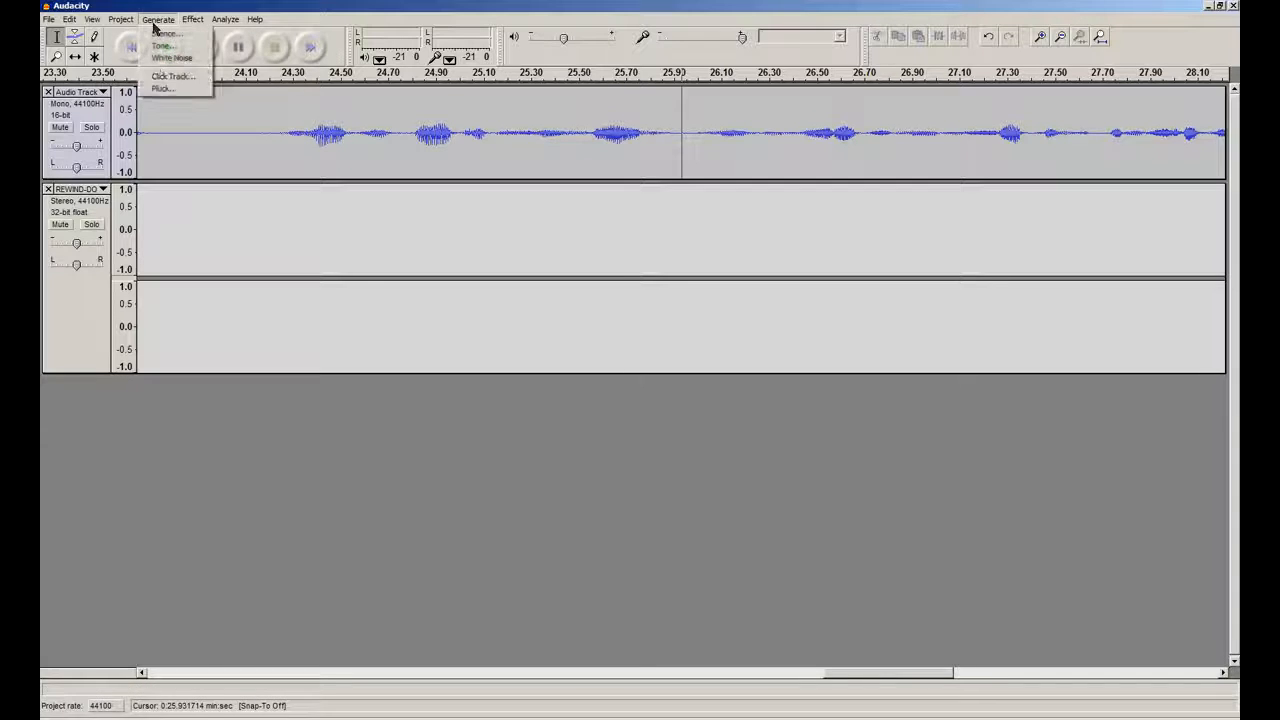
click(148, 34)
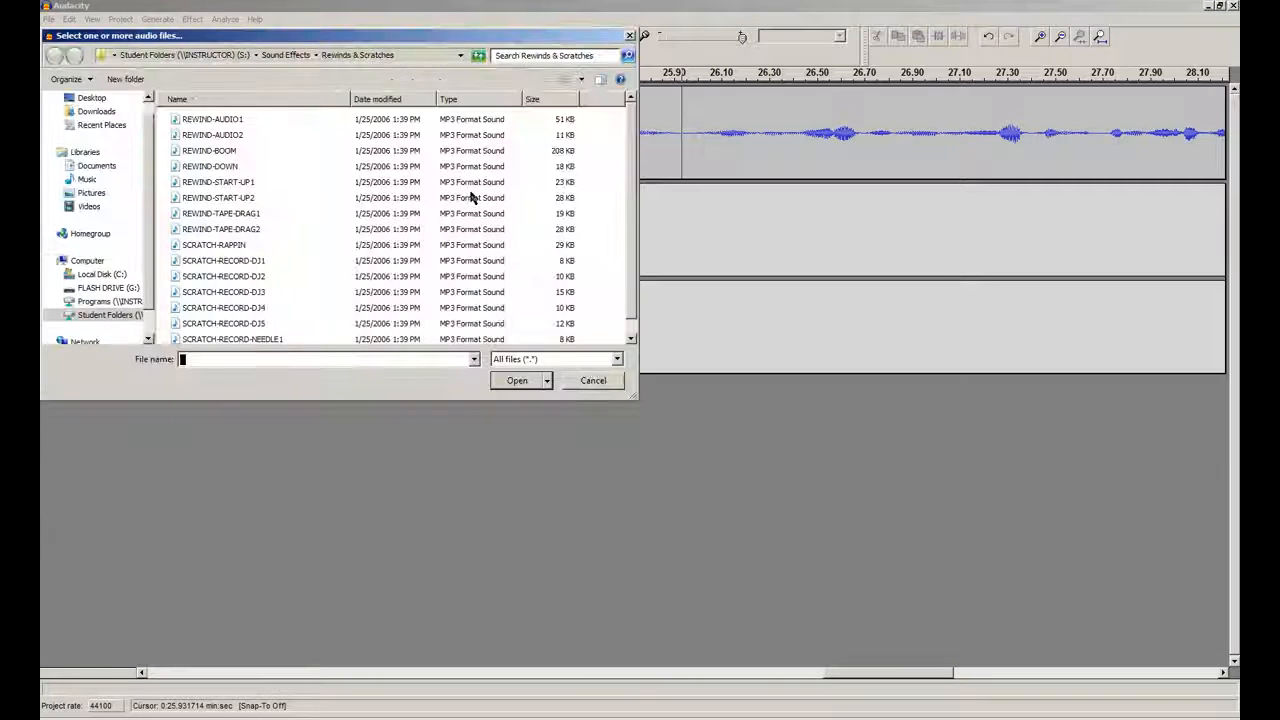
scroll(428, 245, down, 1)
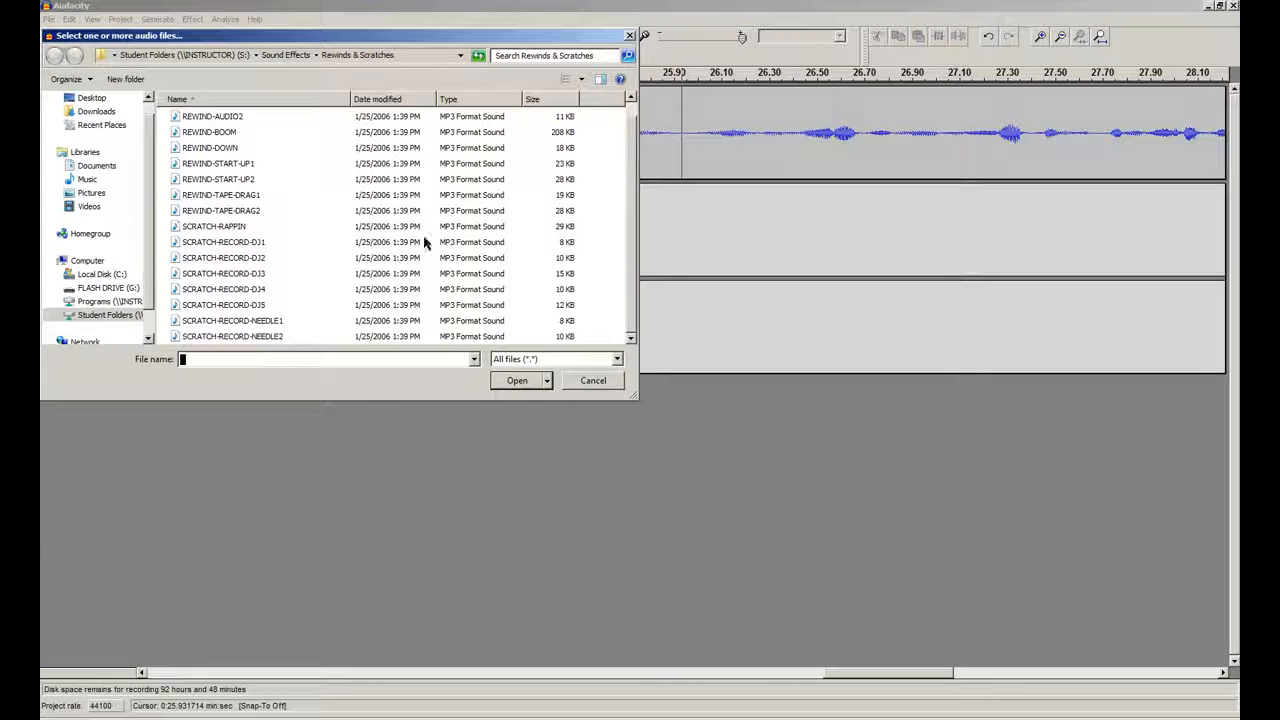
double_click(228, 231)
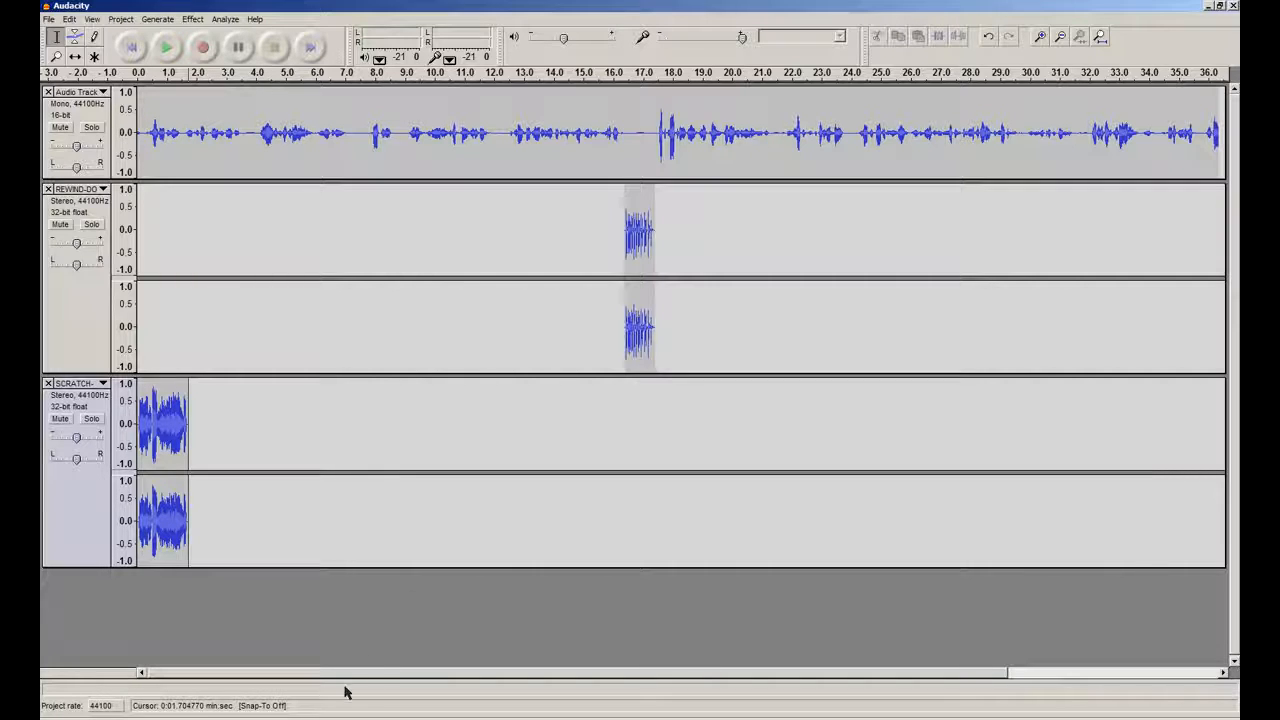
- Time-shift the scratch clip to start at about 26.7 seconds and return to the Selection tool
click(76, 58)
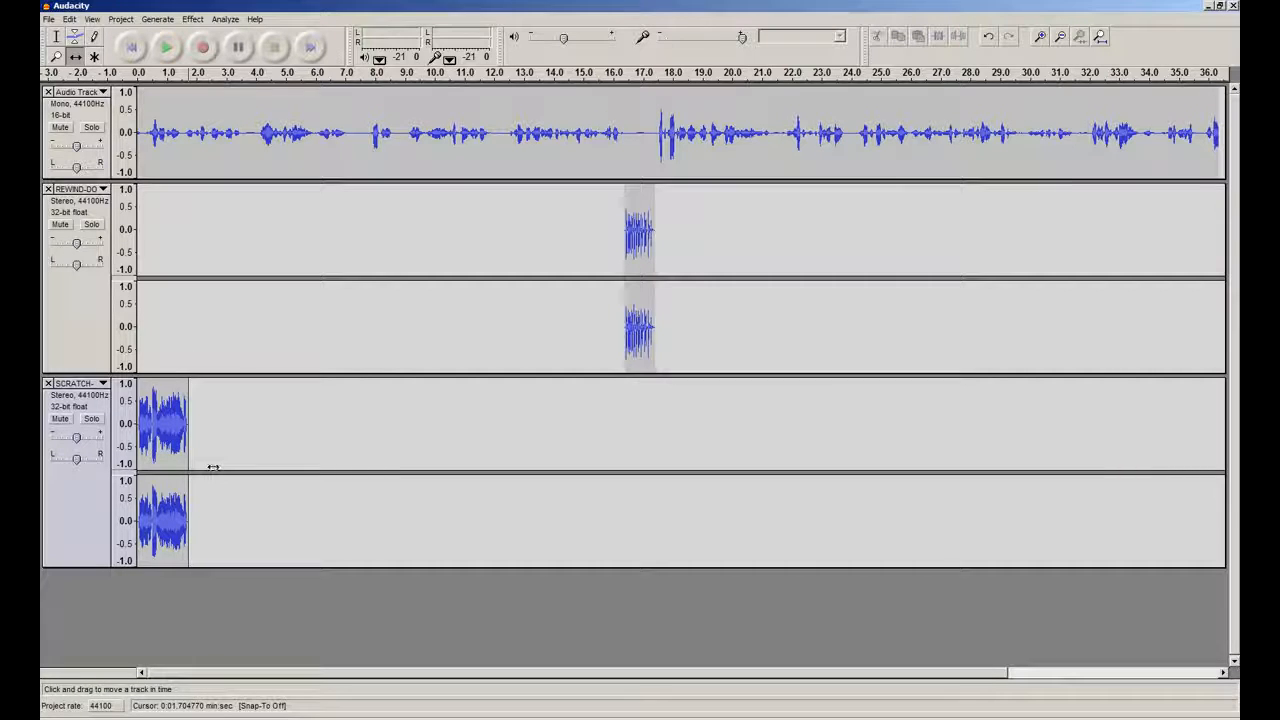
drag(157, 430, 954, 420)
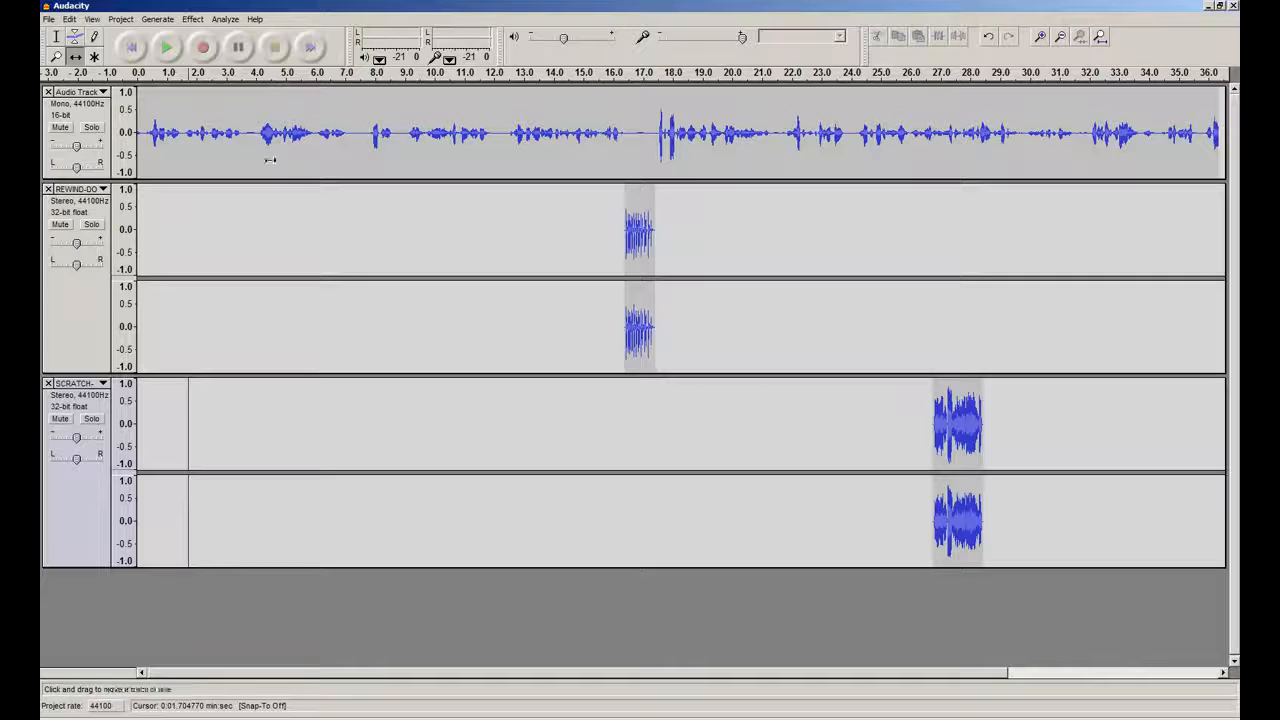
click(55, 38)
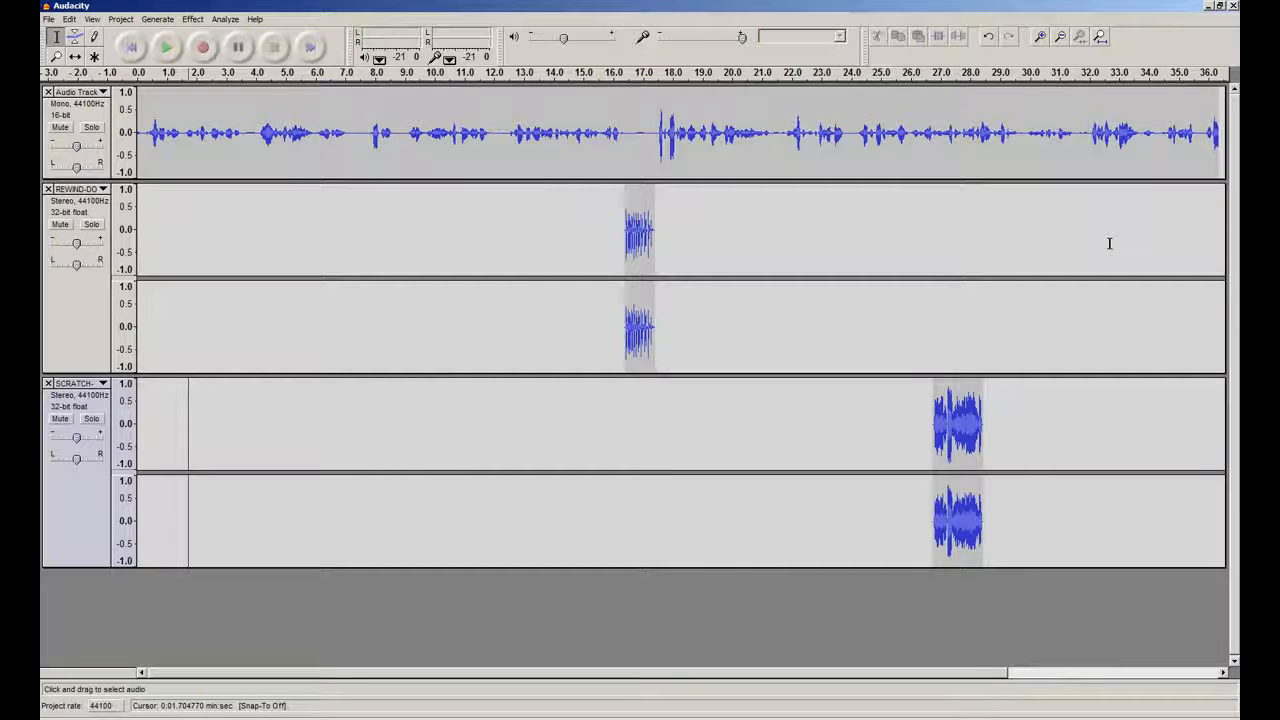
- Generate 2 seconds of silence in the voice track at about 25.9 seconds
click(1041, 38)
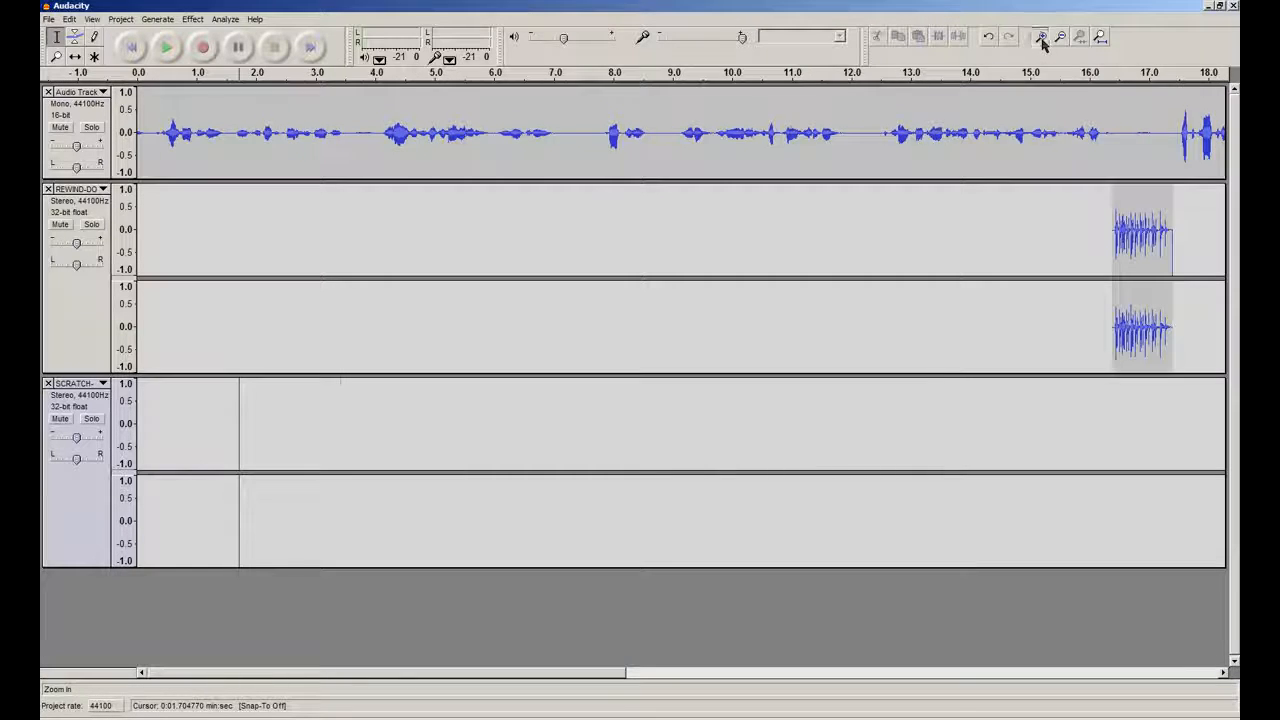
click(1041, 38)
drag(374, 672, 986, 664)
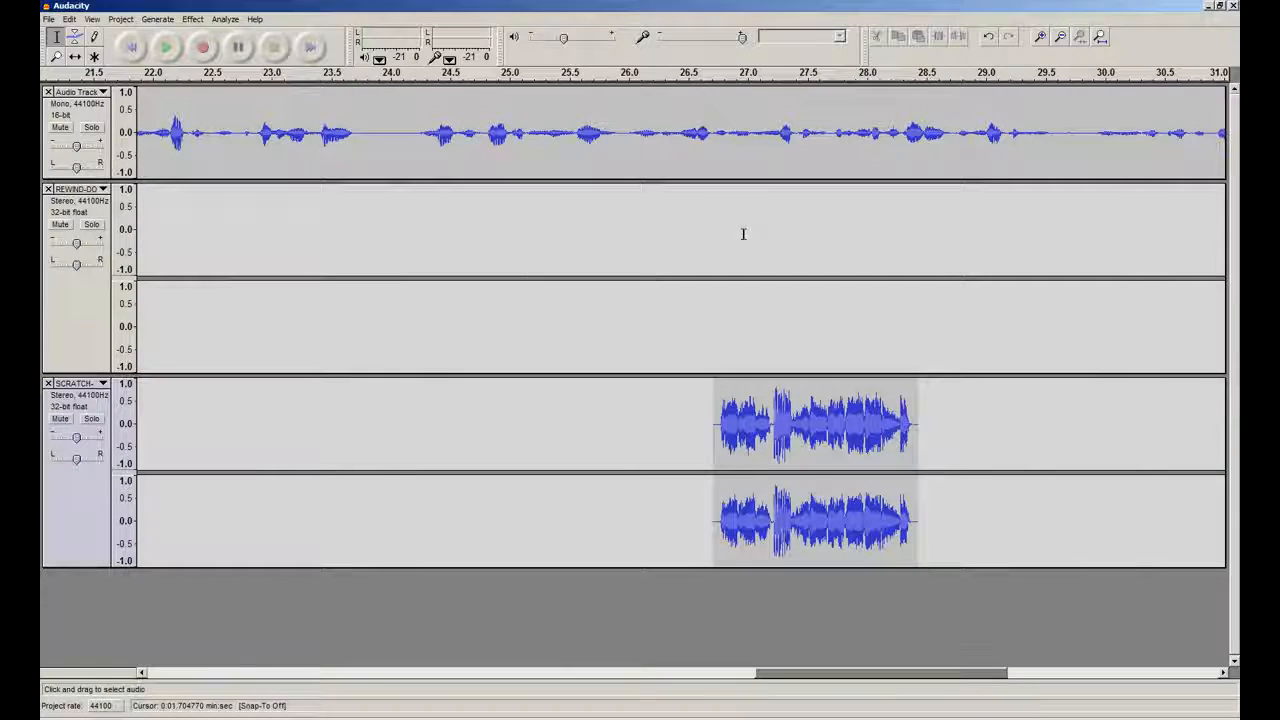
click(623, 136)
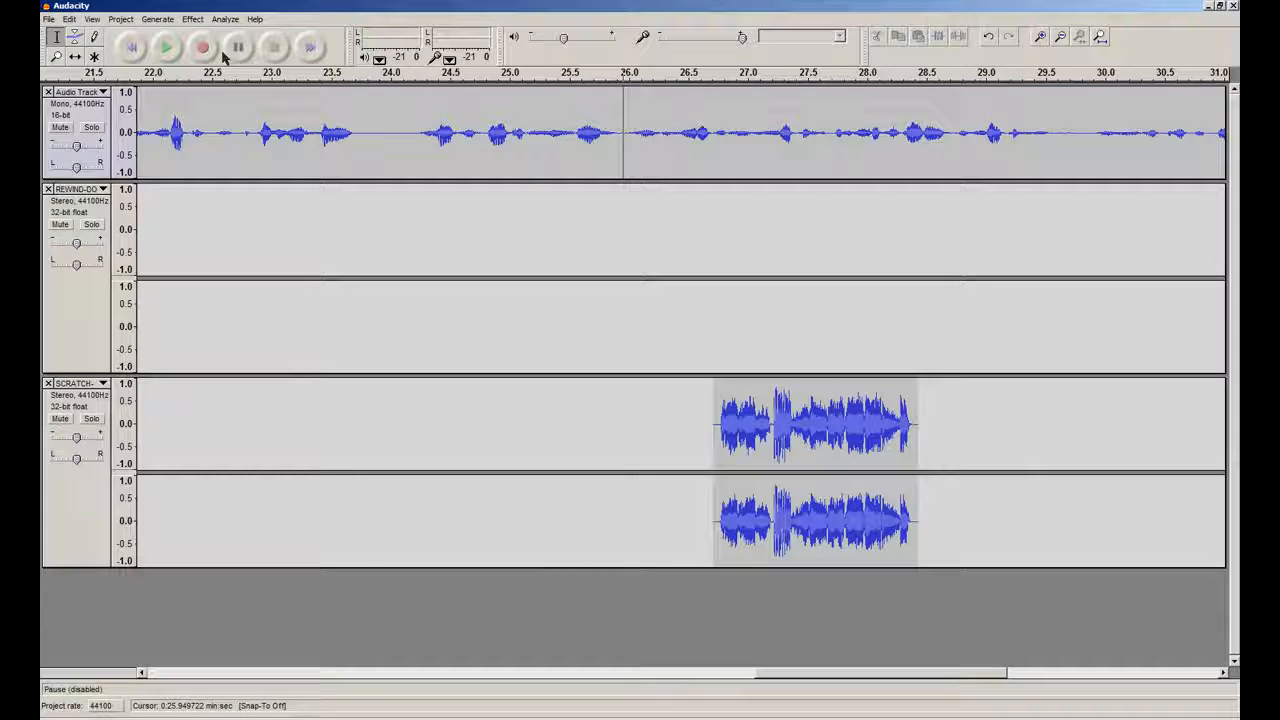
click(157, 20)
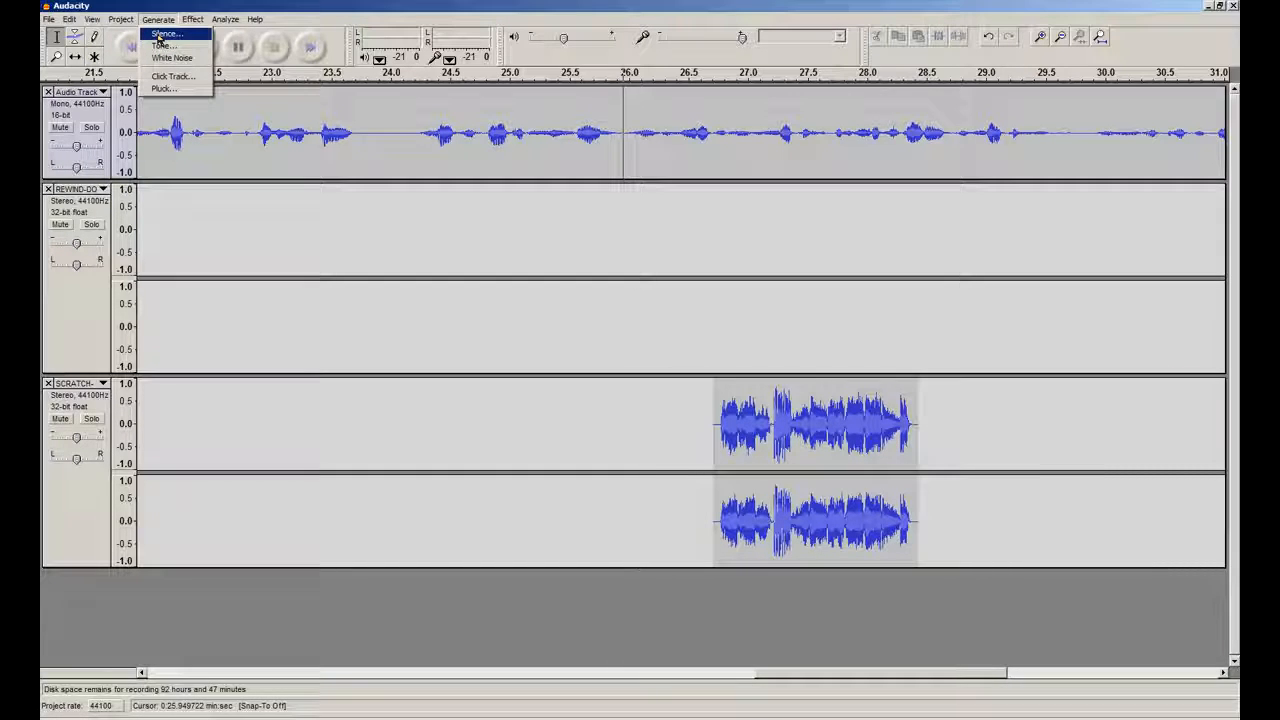
click(158, 35)
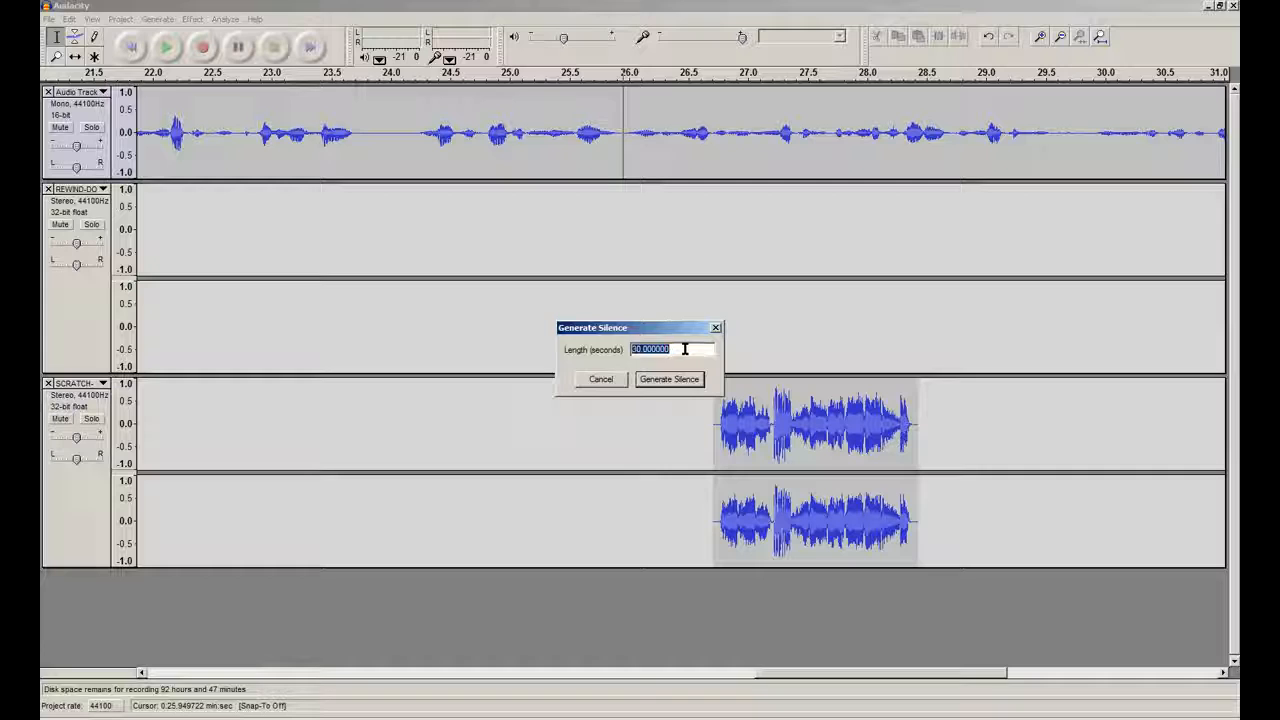
text(2)
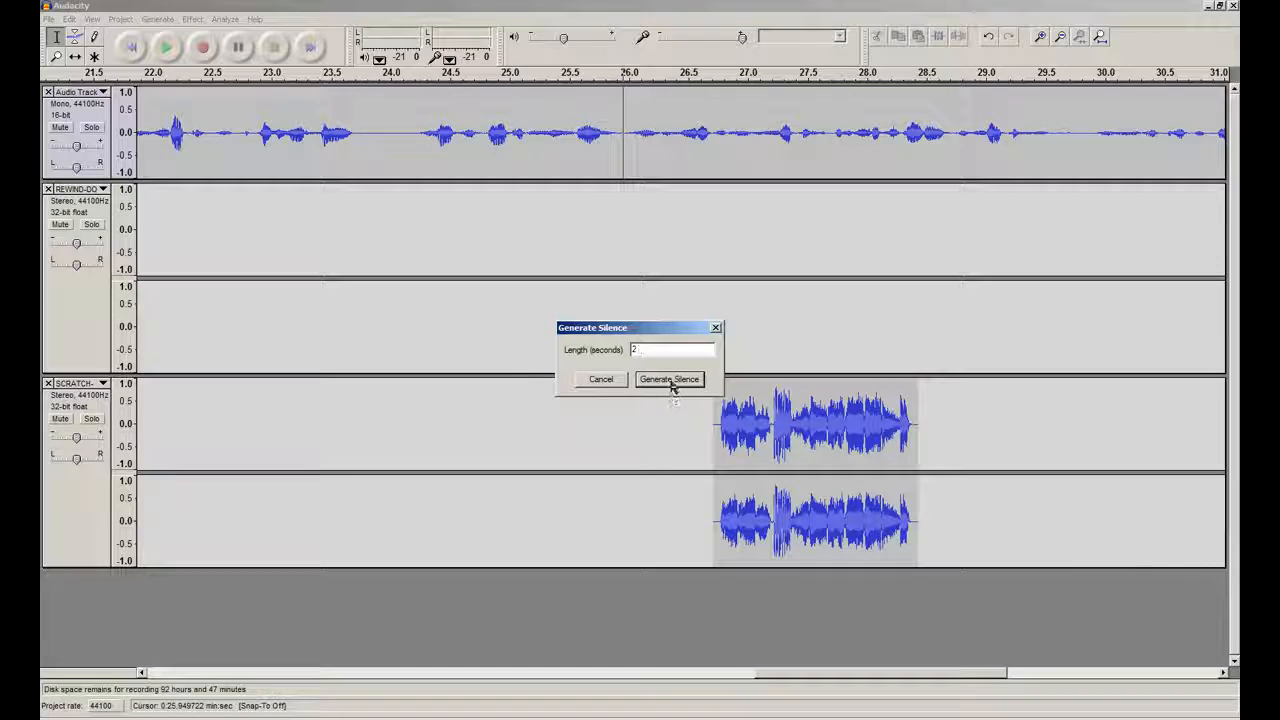
click(670, 380)
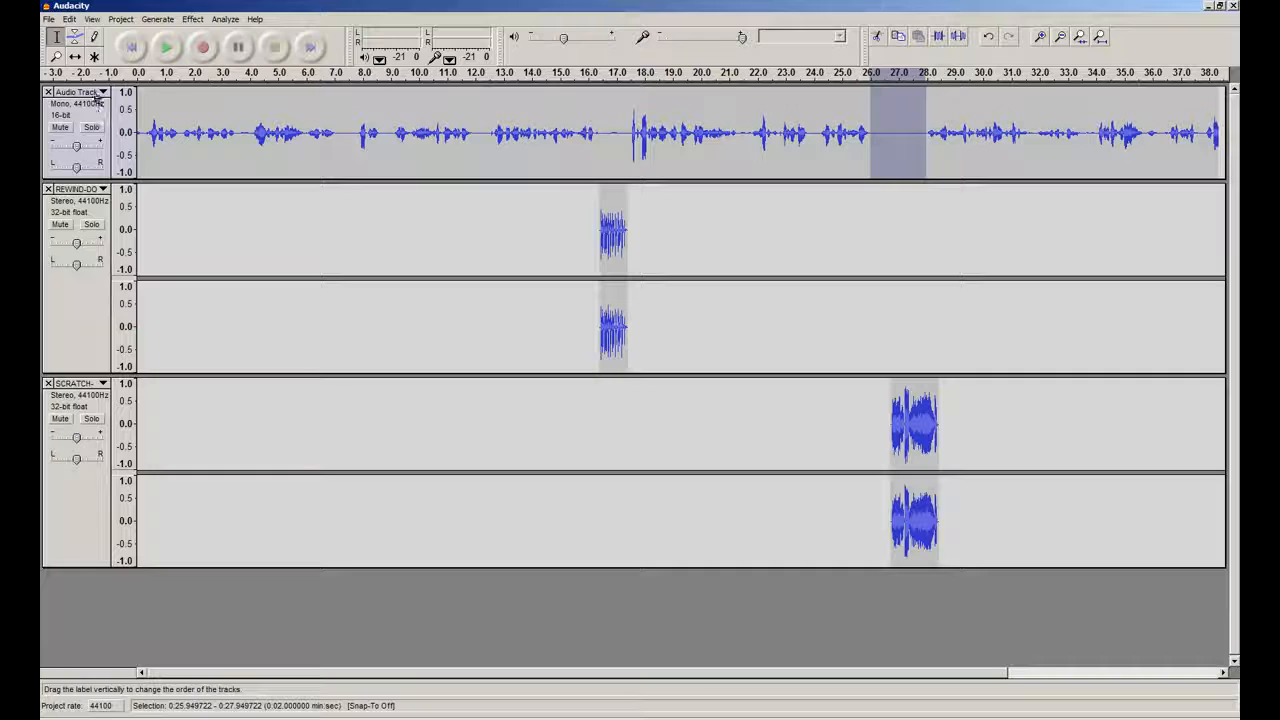
- Time-shift the scratch clip to start at about 26.1 seconds, within the silent gap in the voice track
click(77, 58)
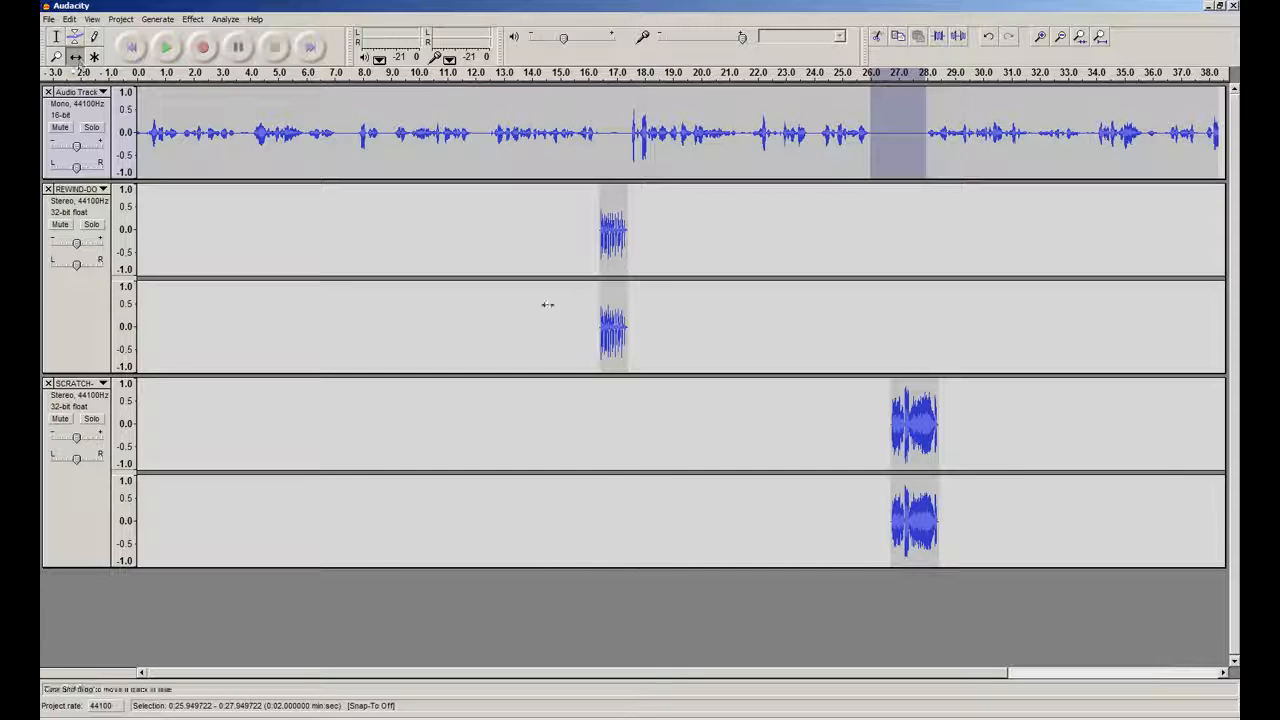
drag(897, 428, 882, 427)
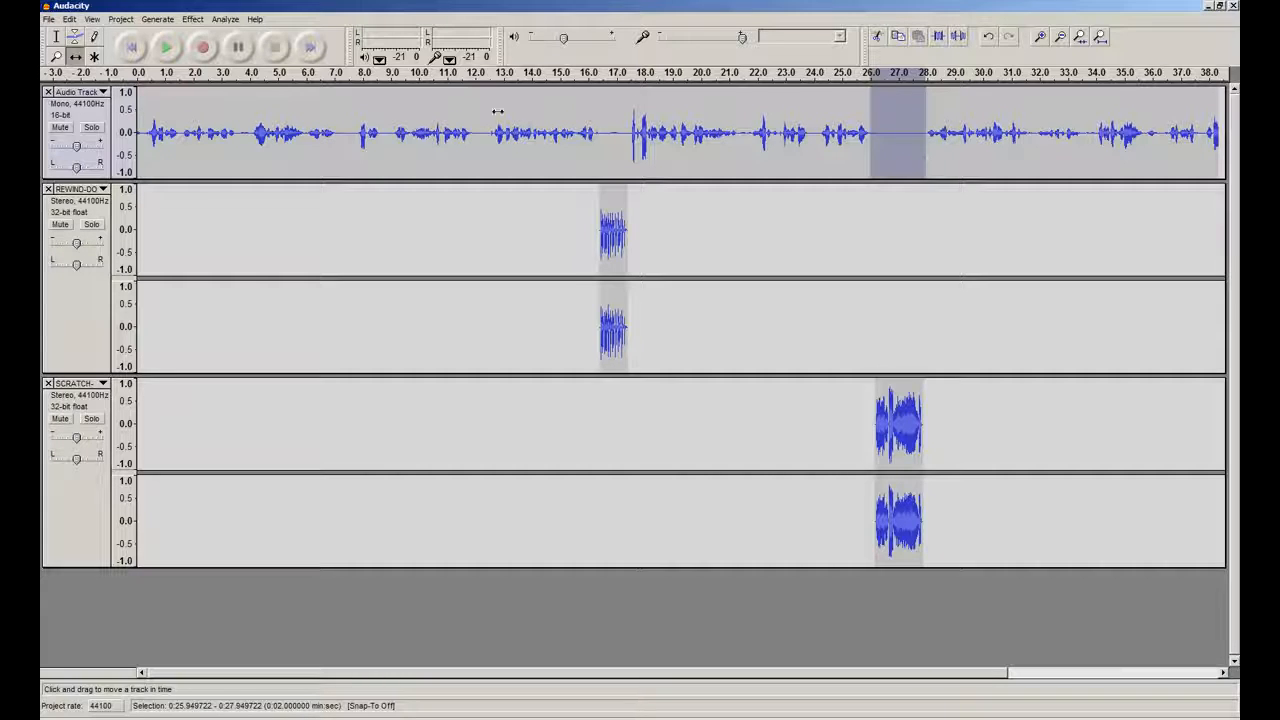
- Undo the scratch clip's last time shift and the silence generated in the voice track
click(70, 19)
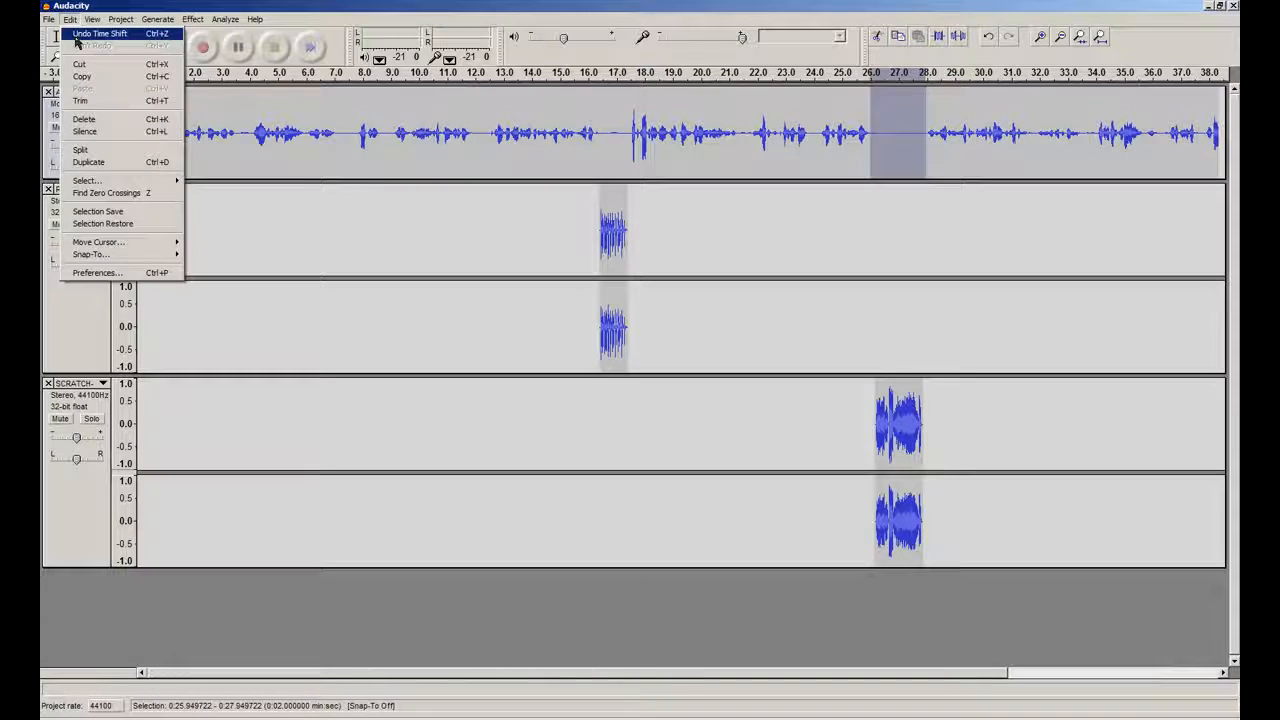
click(77, 35)
click(70, 19)
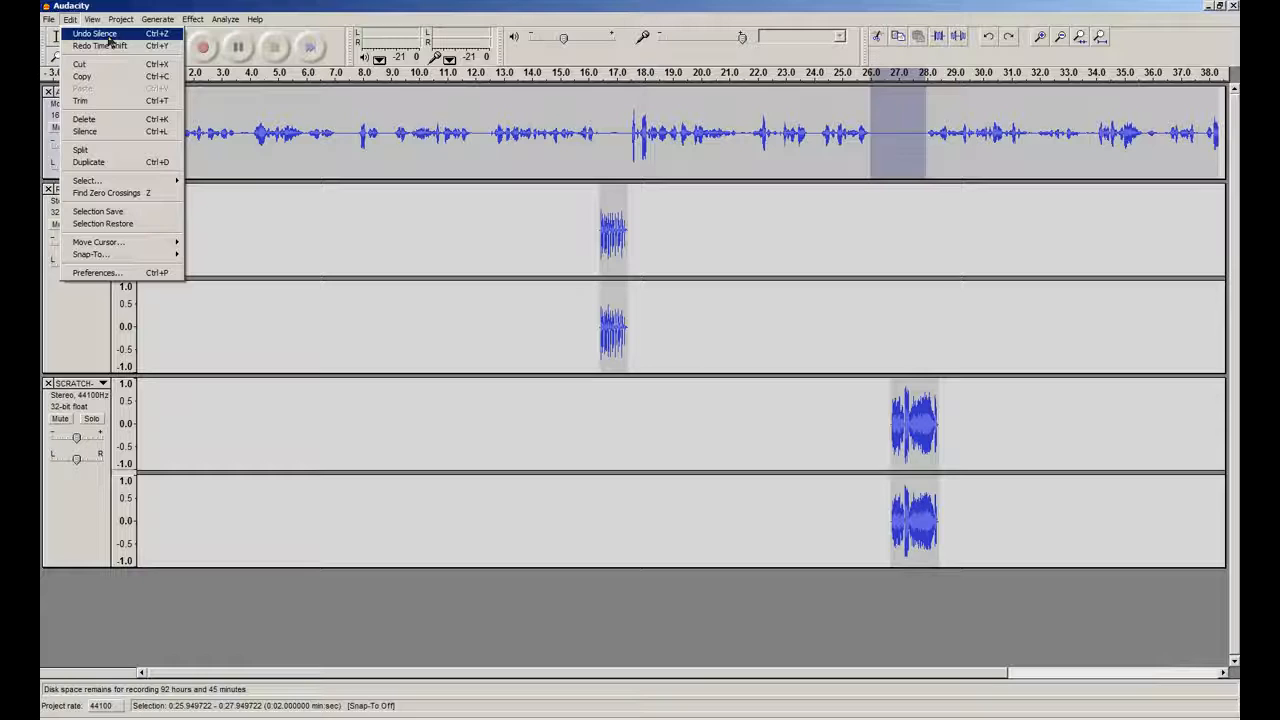
click(104, 34)
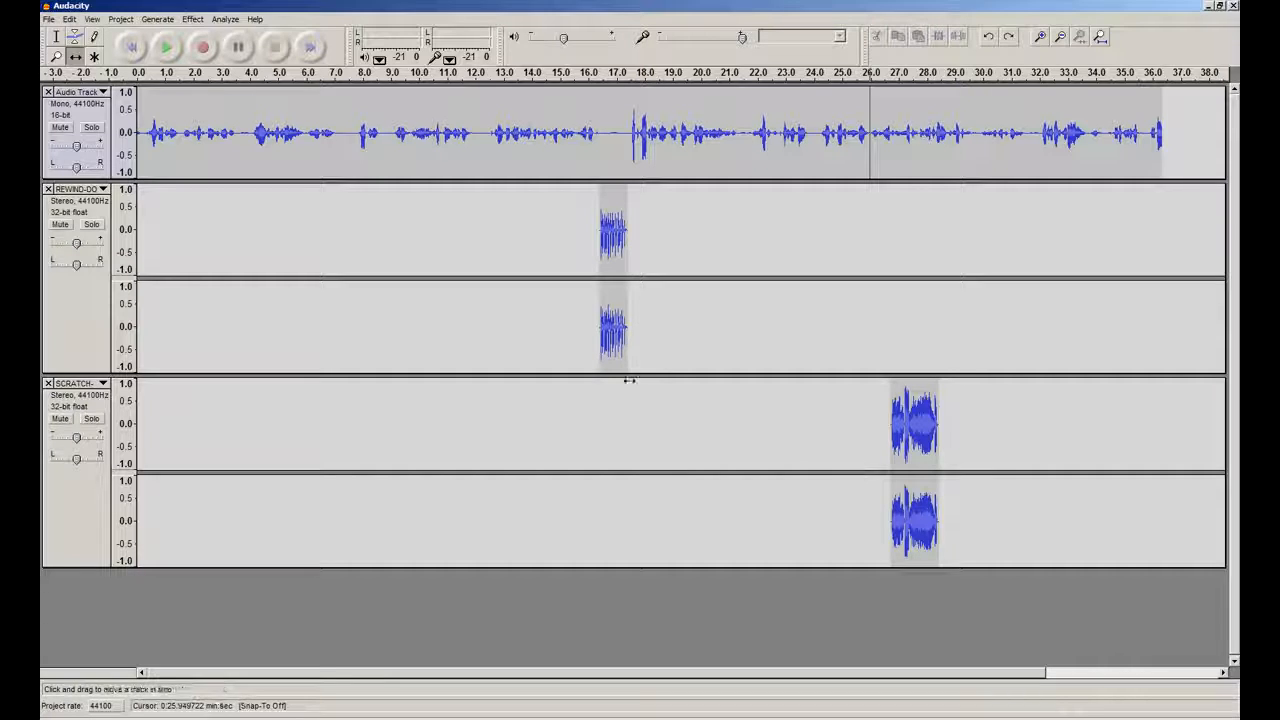
- With the Selection tool, select the voice recording, the rewind clip and the scratch clip in turn, ending with about 25.0 to 29.4 seconds
click(56, 36)
drag(148, 128, 1180, 137)
click(1181, 137)
drag(683, 292, 527, 355)
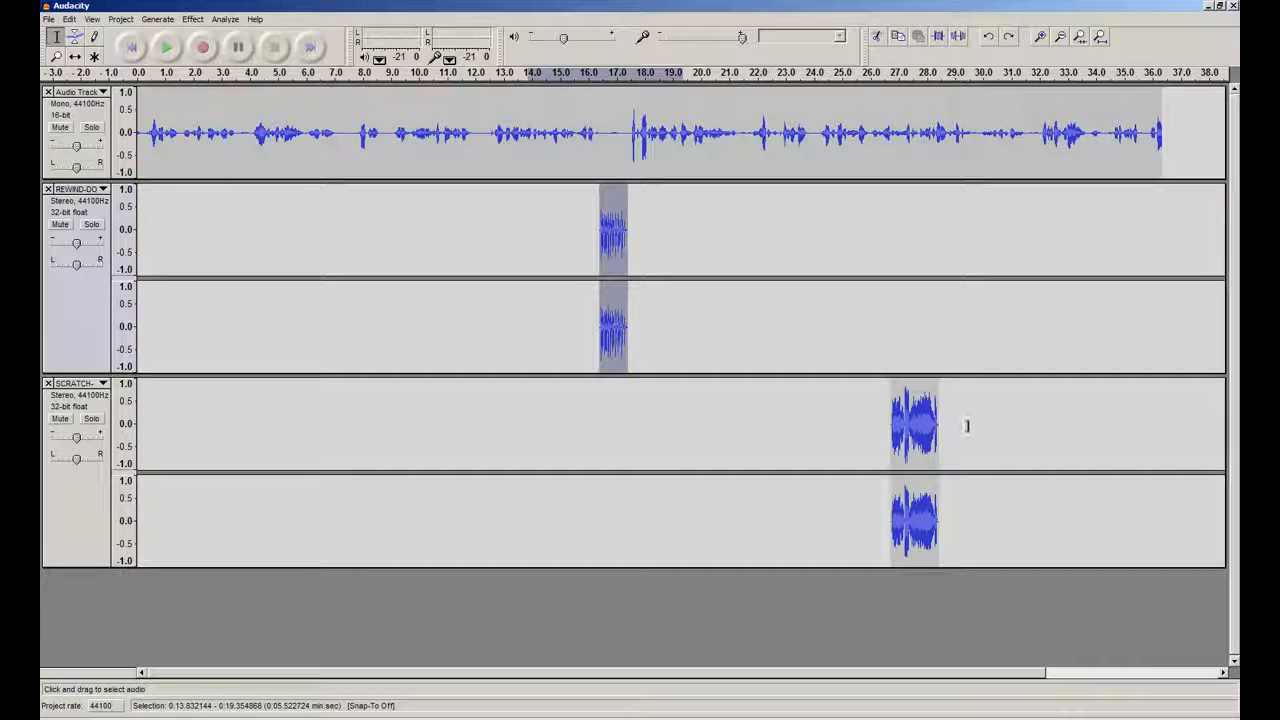
drag(967, 428, 842, 432)
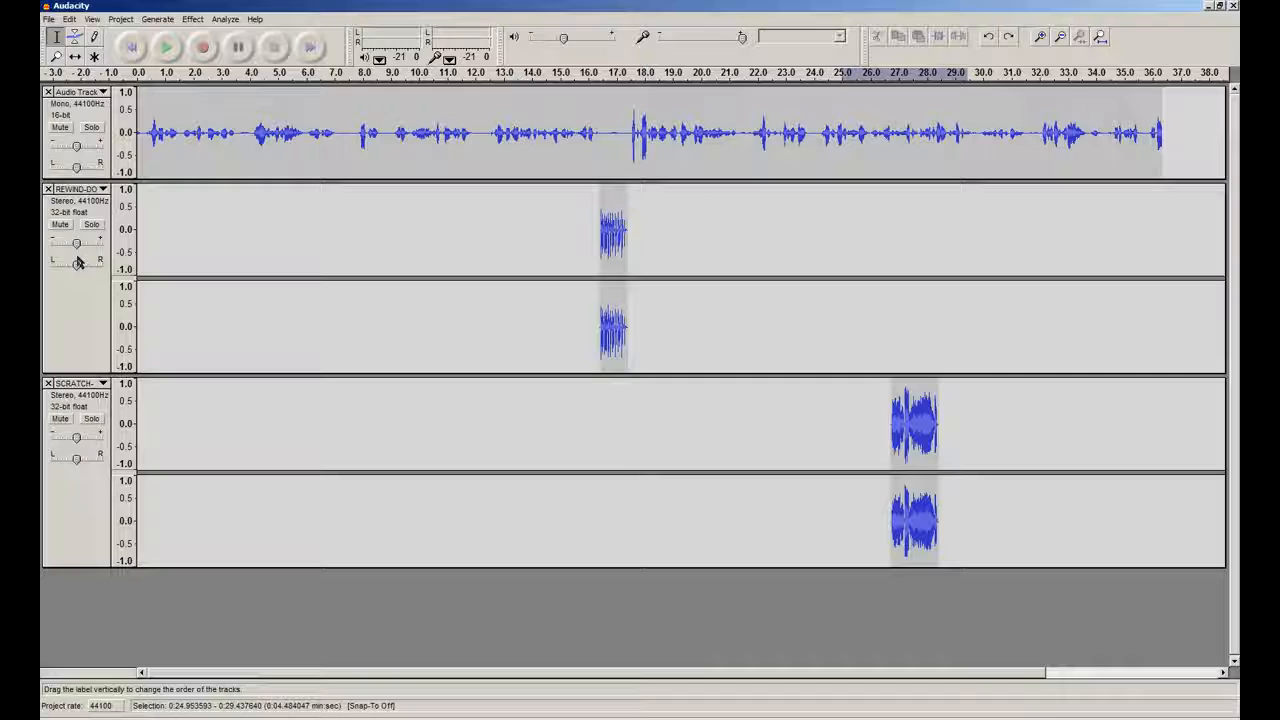
- Lower the rewind track's gain and return it to the centre of its range
mouse_move(76, 243)
mouse_down()
mouse_move(86, 246)
mouse_move(62, 248)
mouse_up()
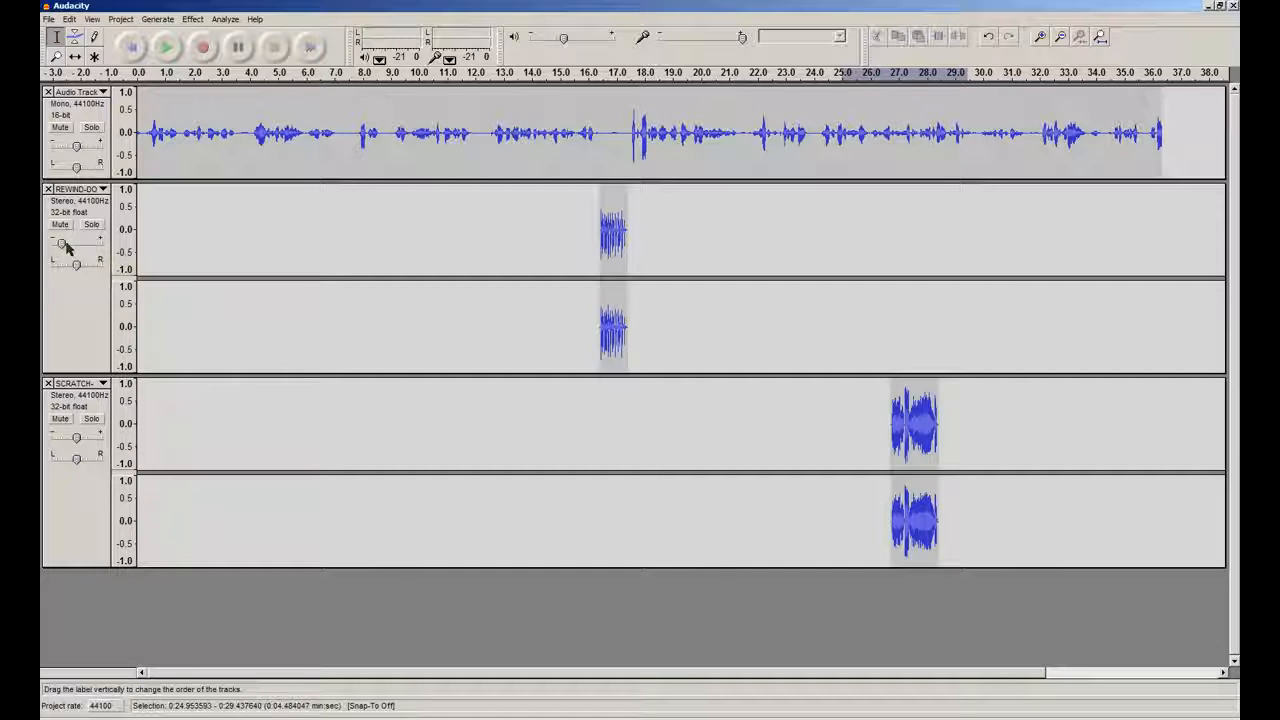
drag(63, 249, 77, 245)
drag(79, 246, 76, 251)
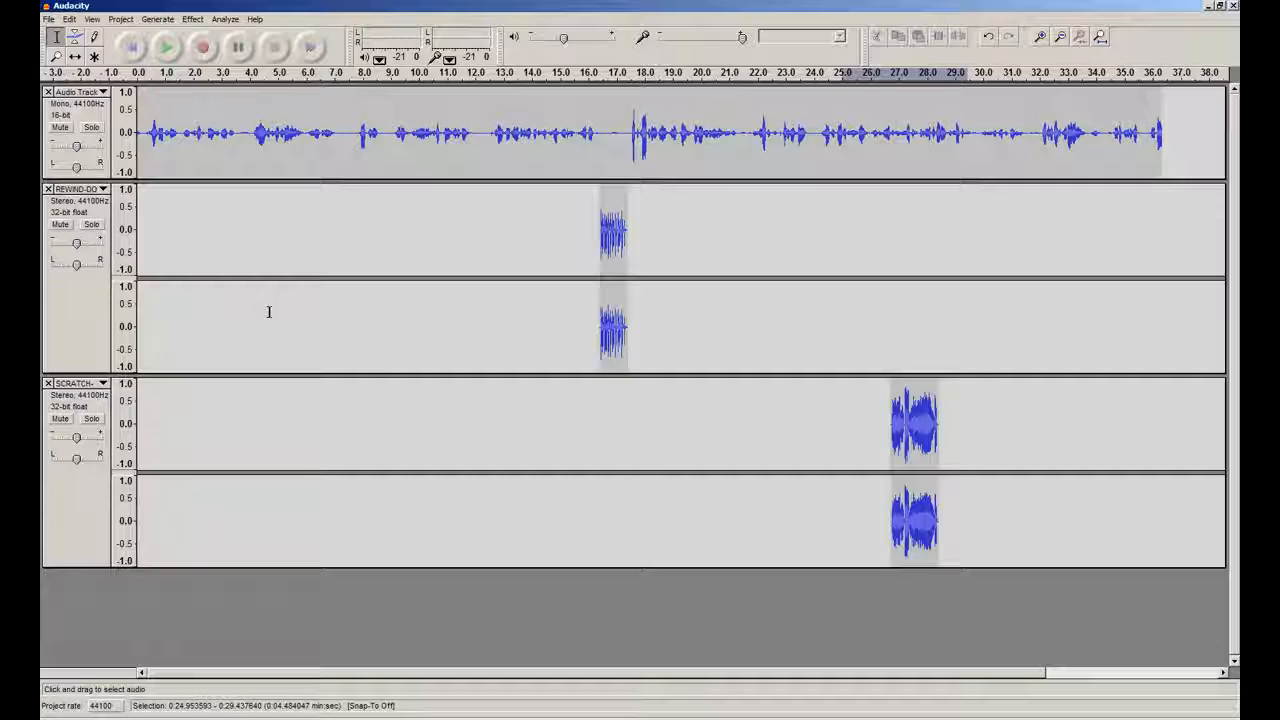